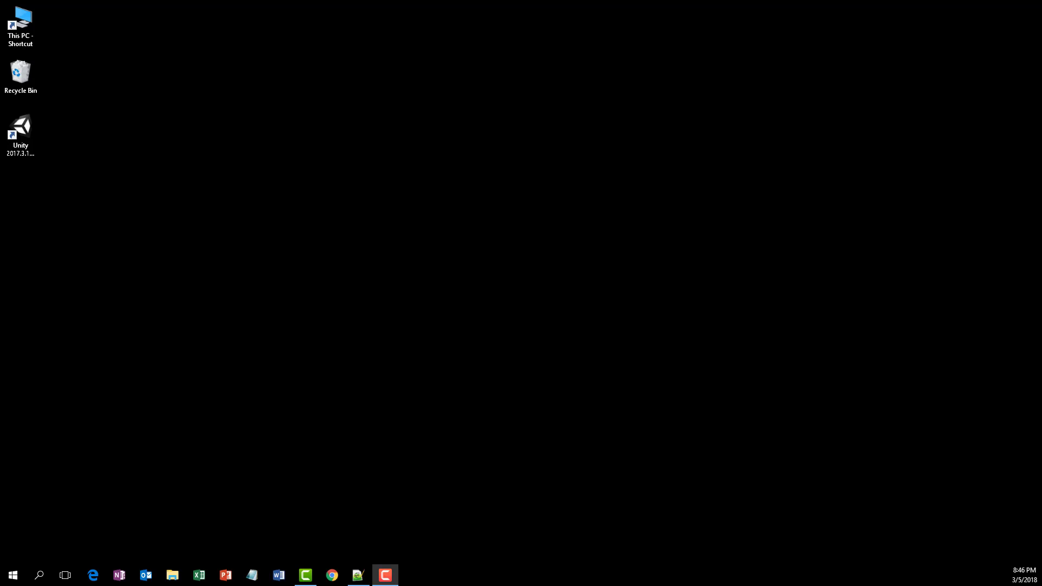
Step: Launch Unity 2017.3 and create a new 3D project named OyunYapayZekası1
{"action": "double_click", "coordinate": [32, 126]}
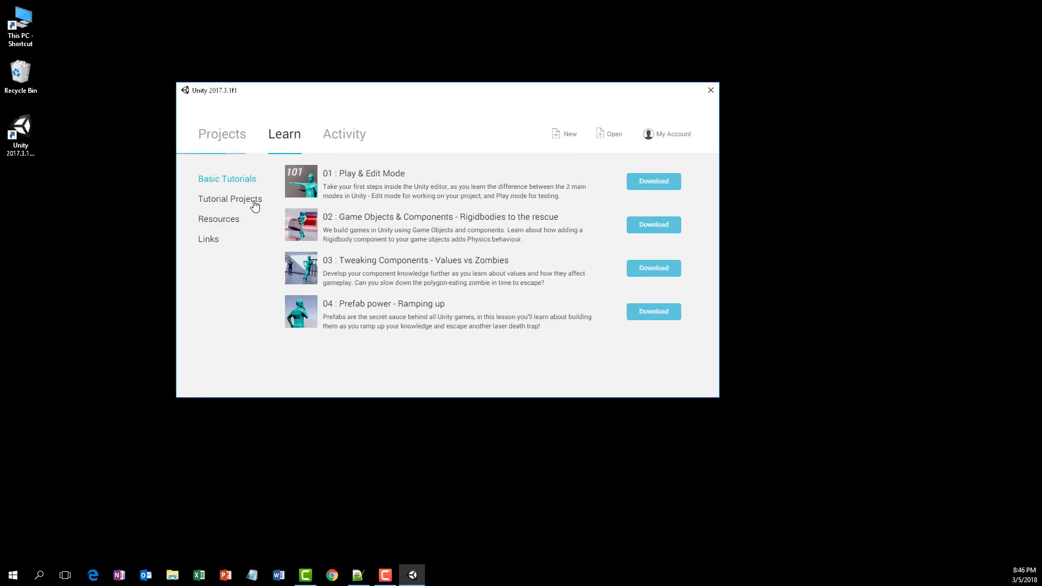
{"action": "left_click", "coordinate": [451, 308]}
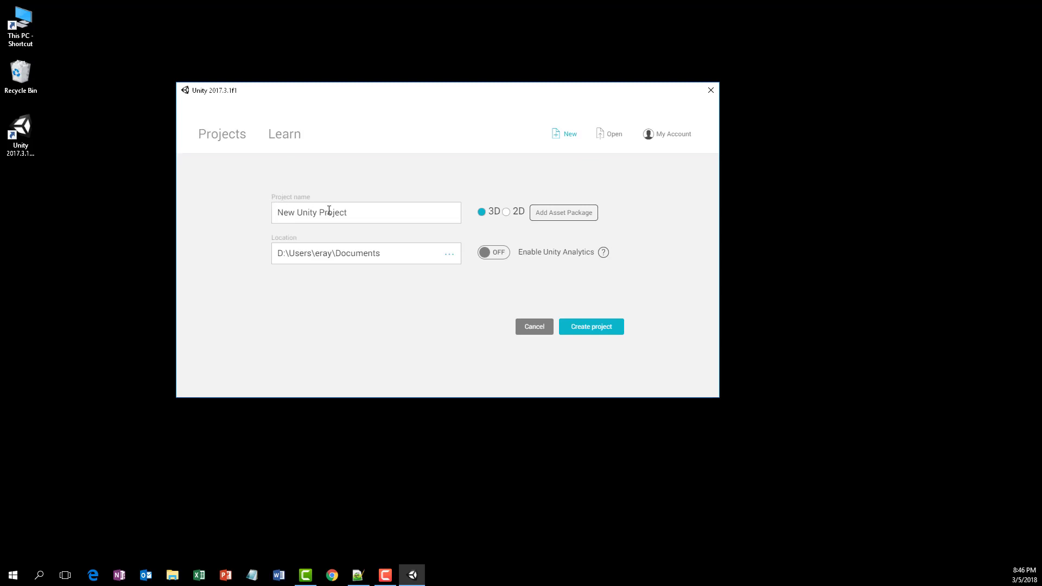
{"action": "key", "text": "shift+Left"}
{"action": "key", "text": "shift+Left"}
{"action": "key", "text": "shift+Left"}
{"action": "key", "text": "shift+Left"}
{"action": "key", "text": "shift+Left"}
{"action": "key", "text": "shift+Left"}
{"action": "type", "text": "Oyun"}
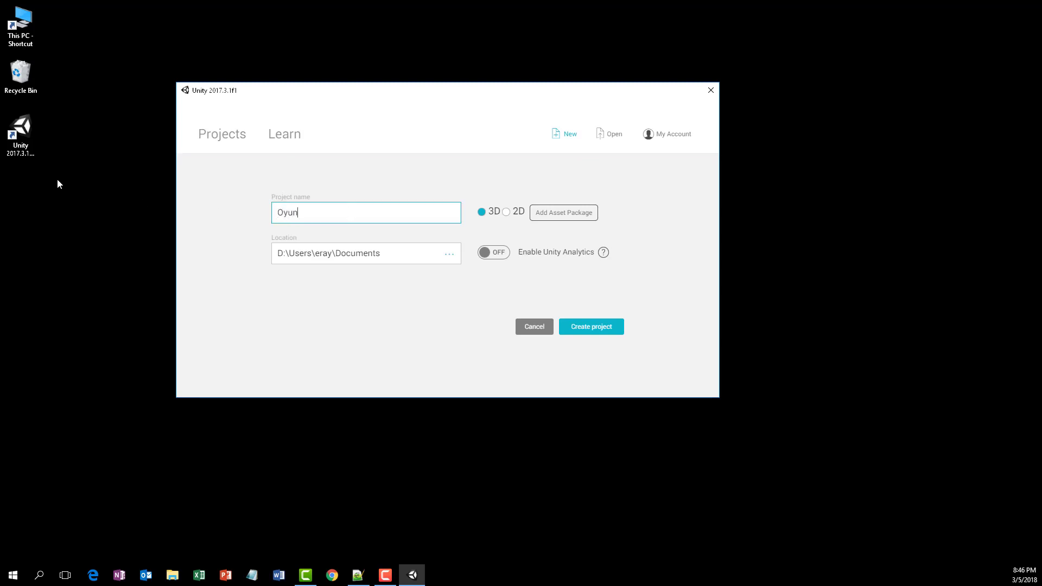
{"action": "type", "text": "YapayZ"}
{"action": "type", "text": "ekası1"}
{"action": "left_click", "coordinate": [592, 329]}
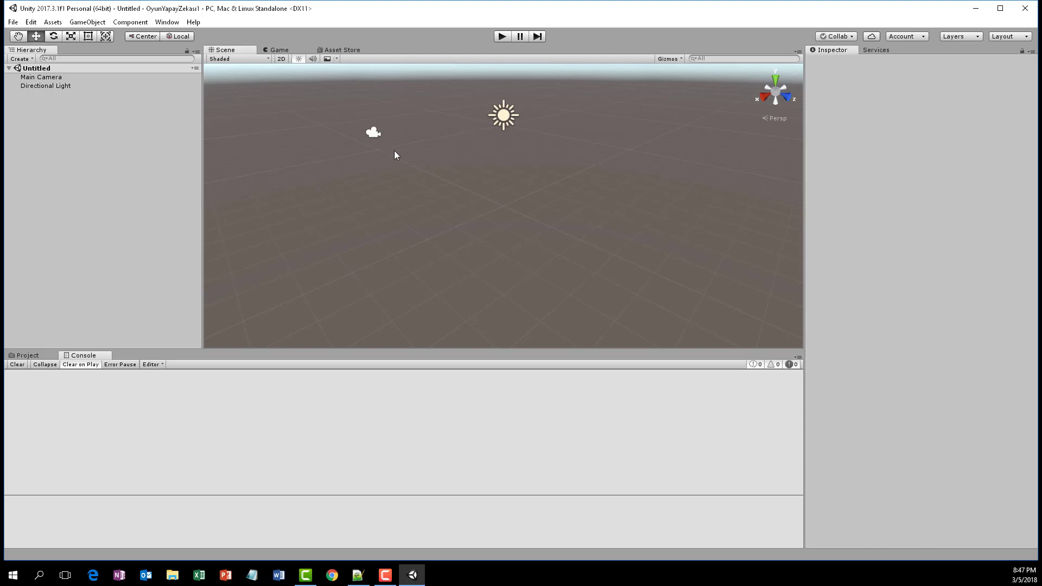
Step: Add a sphere from GameObject > 3D Object and rename it Nokta0
{"action": "mouse_move", "coordinate": [395, 153]}
{"action": "left_mouse_down", "text": "alt"}
{"action": "mouse_move", "coordinate": [492, 136]}
{"action": "mouse_move", "coordinate": [481, 137]}
{"action": "left_mouse_up", "text": "alt"}
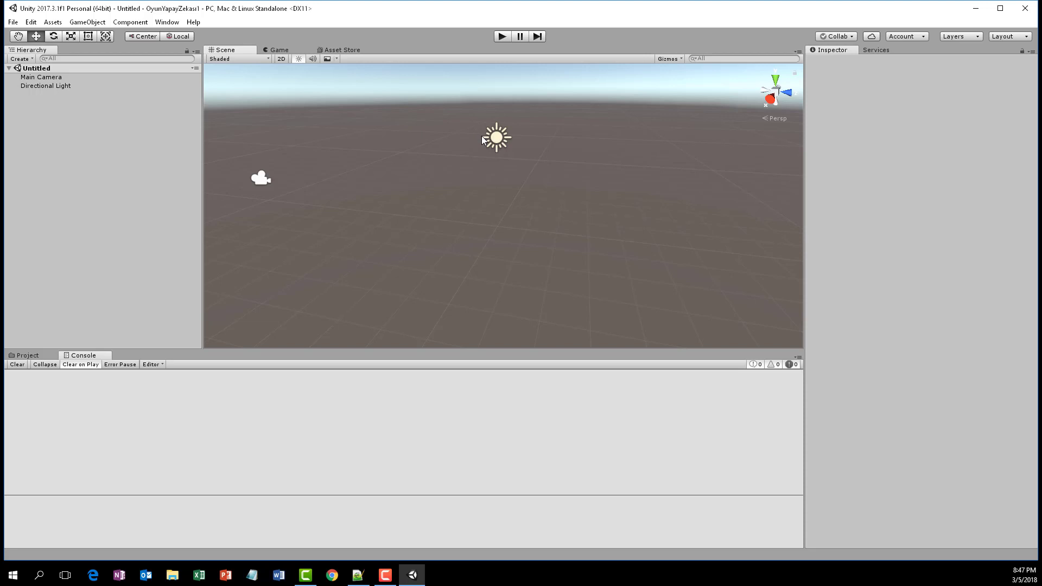
{"action": "left_click", "coordinate": [89, 25]}
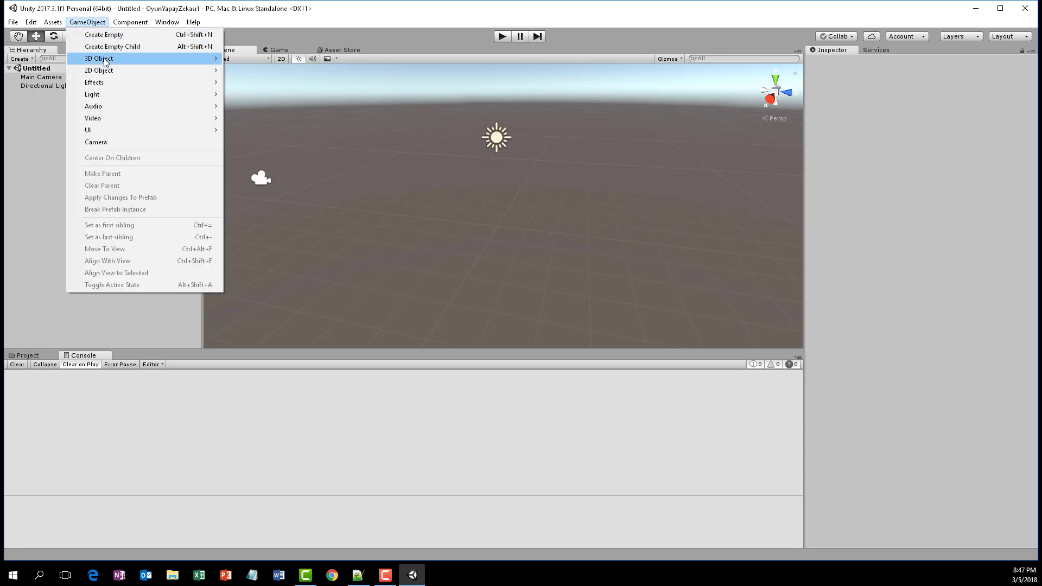
{"action": "mouse_move", "coordinate": [106, 60]}
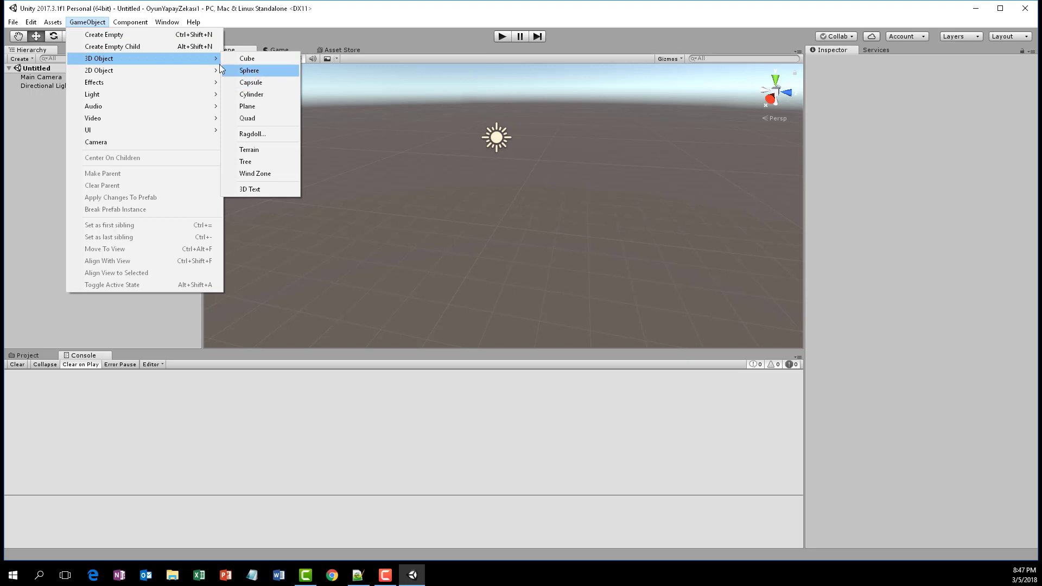
{"action": "mouse_move", "coordinate": [178, 64]}
{"action": "left_click", "coordinate": [252, 70]}
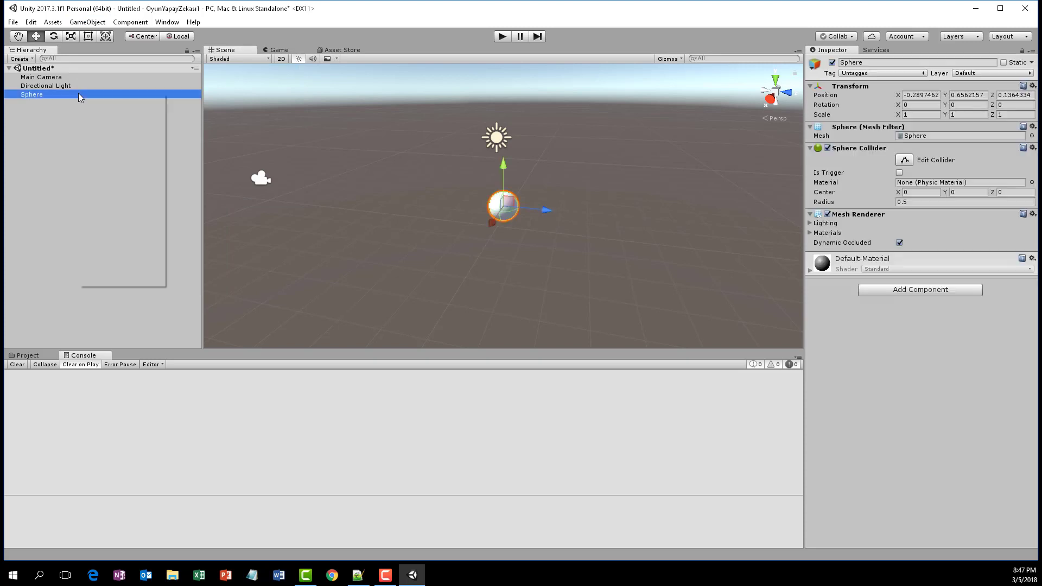
{"action": "left_click", "coordinate": [92, 124]}
{"action": "type", "text": "okt"}
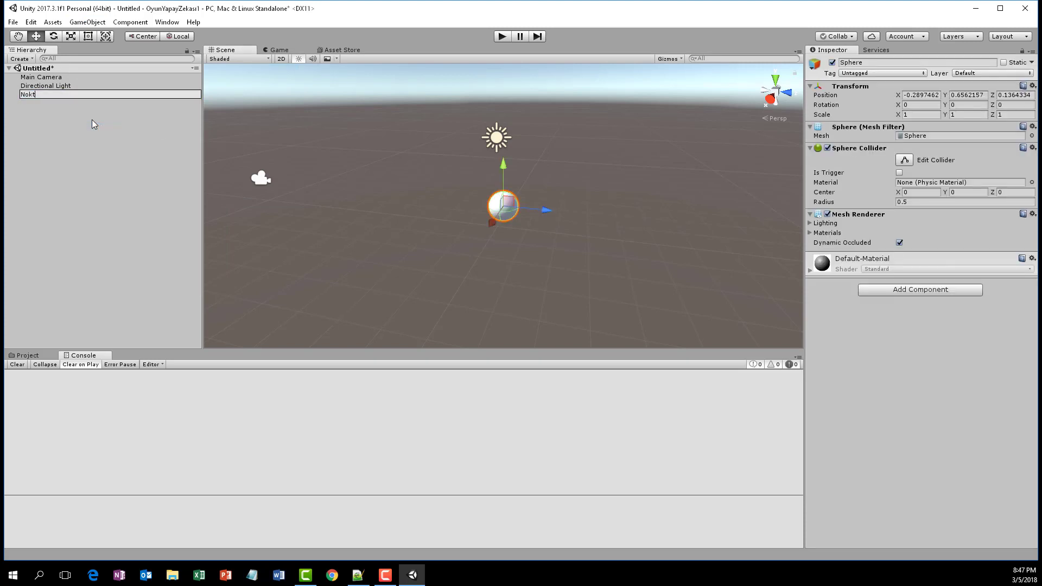
{"action": "type", "text": "a0"}
{"action": "key", "text": "Return"}
Step: Adjust the scene view around Nokta0 and select the sphere again
{"action": "left_click", "coordinate": [558, 249]}
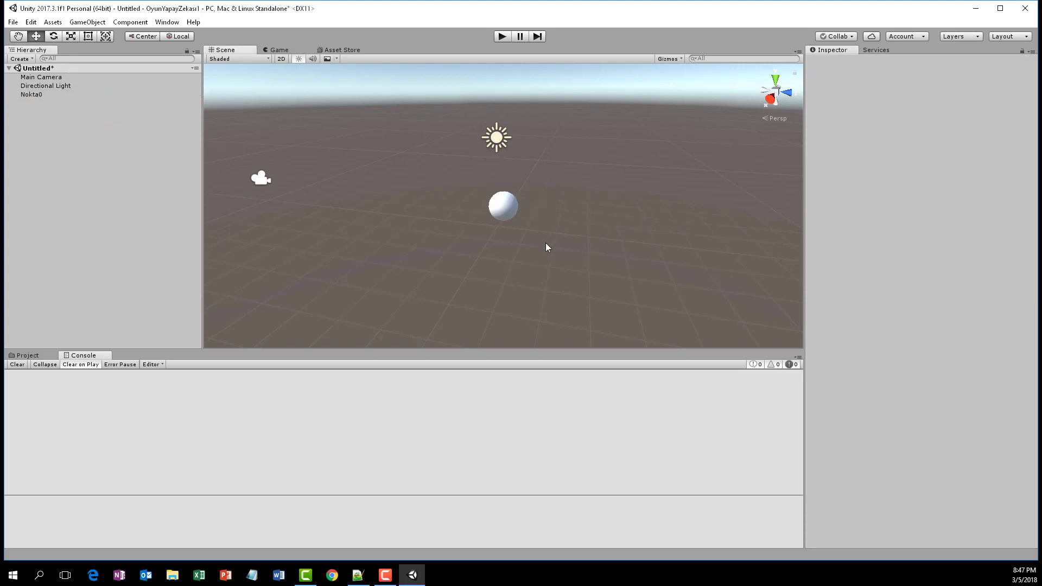
{"action": "mouse_move", "coordinate": [547, 244]}
{"action": "left_mouse_down", "text": "alt"}
{"action": "mouse_move", "coordinate": [472, 198]}
{"action": "mouse_move", "coordinate": [418, 191]}
{"action": "mouse_move", "coordinate": [502, 180]}
{"action": "left_mouse_up", "text": "alt"}
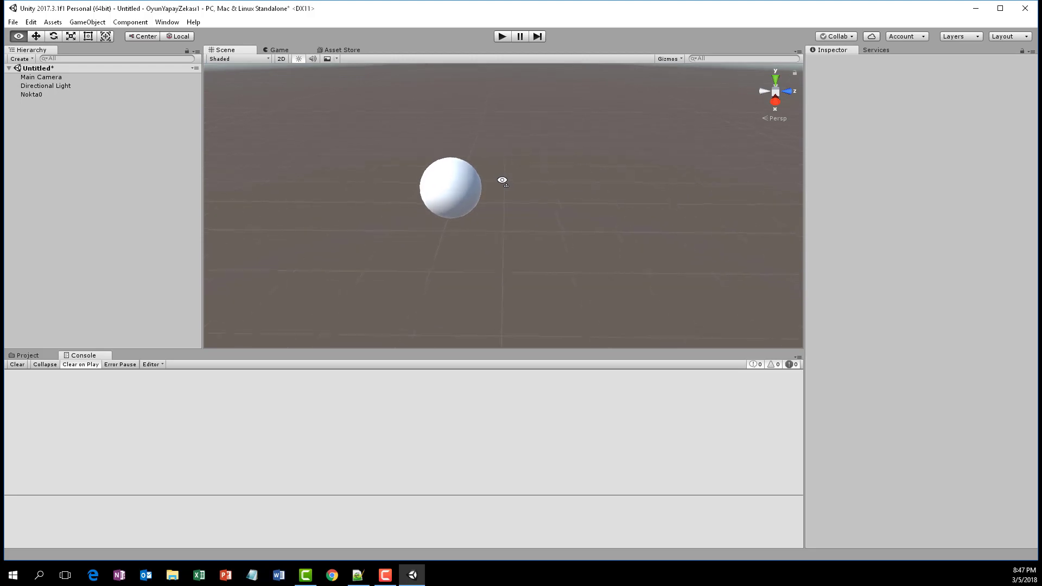
{"action": "scroll", "coordinate": [502, 180], "scroll_direction": "down", "scroll_amount": 3}
{"action": "scroll", "coordinate": [501, 180], "scroll_direction": "up", "scroll_amount": 3}
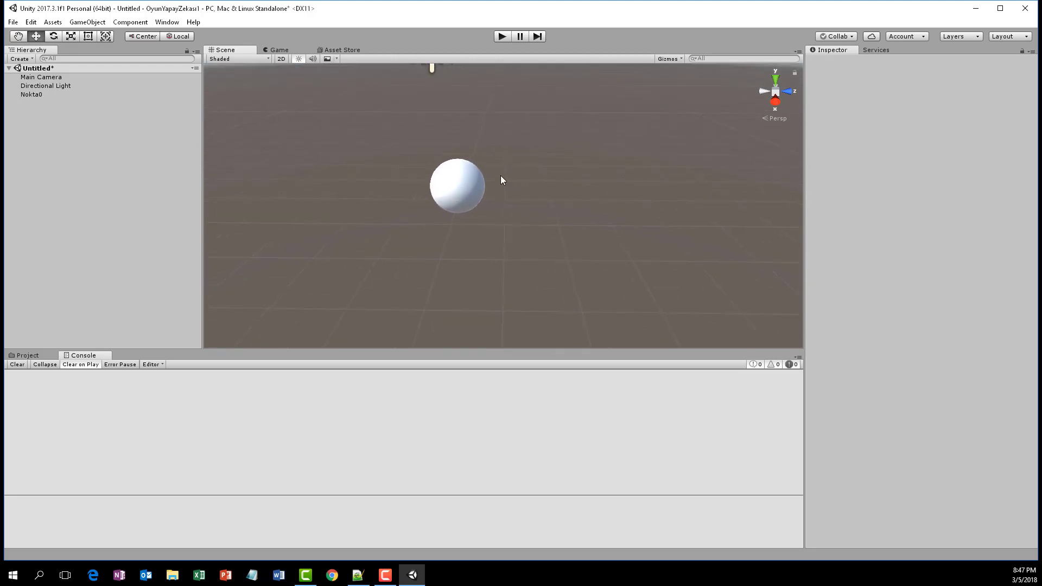
{"action": "left_click", "coordinate": [477, 183]}
{"action": "scroll", "coordinate": [477, 184], "scroll_direction": "down", "scroll_amount": 3}
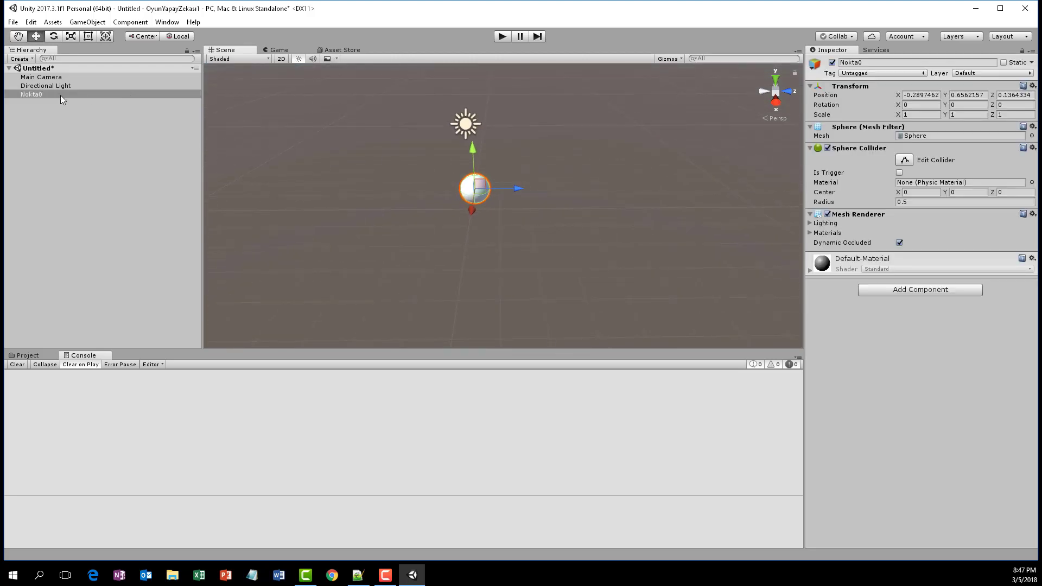
Step: Duplicate Nokta0 twice. Move Nokta0 (1) to Z 6.23 and Nokta0 (2) to about X 4.1, Z 4.08
{"action": "left_click", "coordinate": [33, 94]}
{"action": "key", "text": "ctrl+d"}
{"action": "mouse_move", "coordinate": [517, 188]}
{"action": "left_mouse_down"}
{"action": "mouse_move", "coordinate": [691, 197]}
{"action": "mouse_move", "coordinate": [592, 234]}
{"action": "mouse_move", "coordinate": [520, 234]}
{"action": "left_mouse_up"}
{"action": "left_click", "coordinate": [61, 102]}
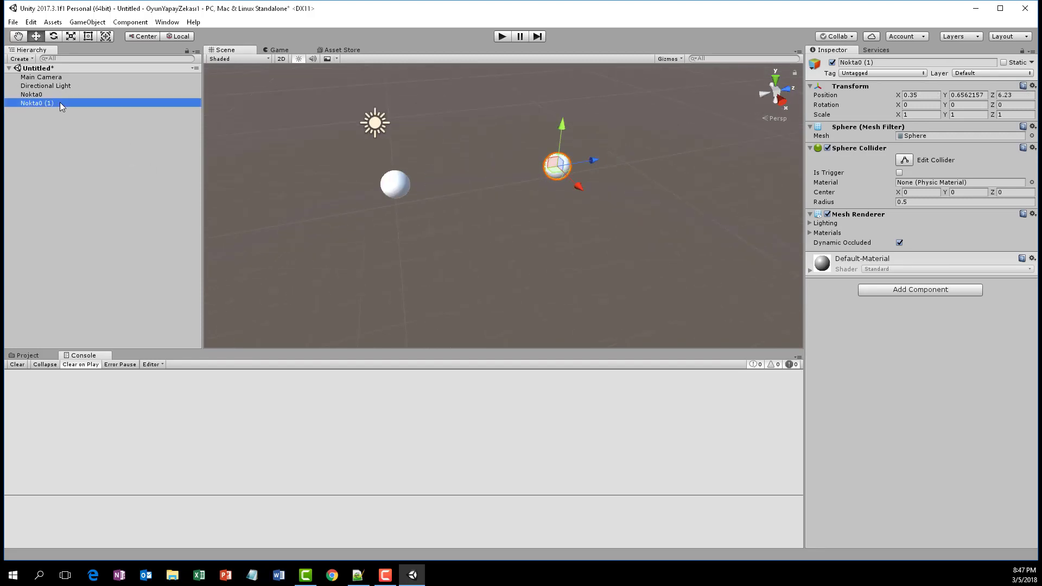
{"action": "key", "text": "ctrl+d"}
{"action": "left_click_drag", "start_coordinate": [579, 188], "coordinate": [645, 251]}
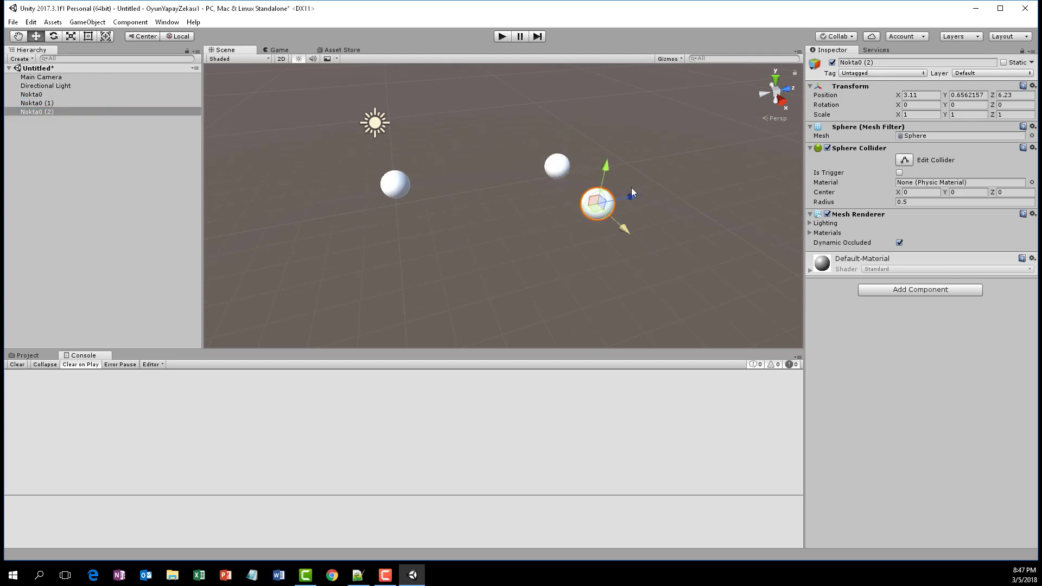
{"action": "left_click_drag", "start_coordinate": [643, 195], "coordinate": [572, 210]}
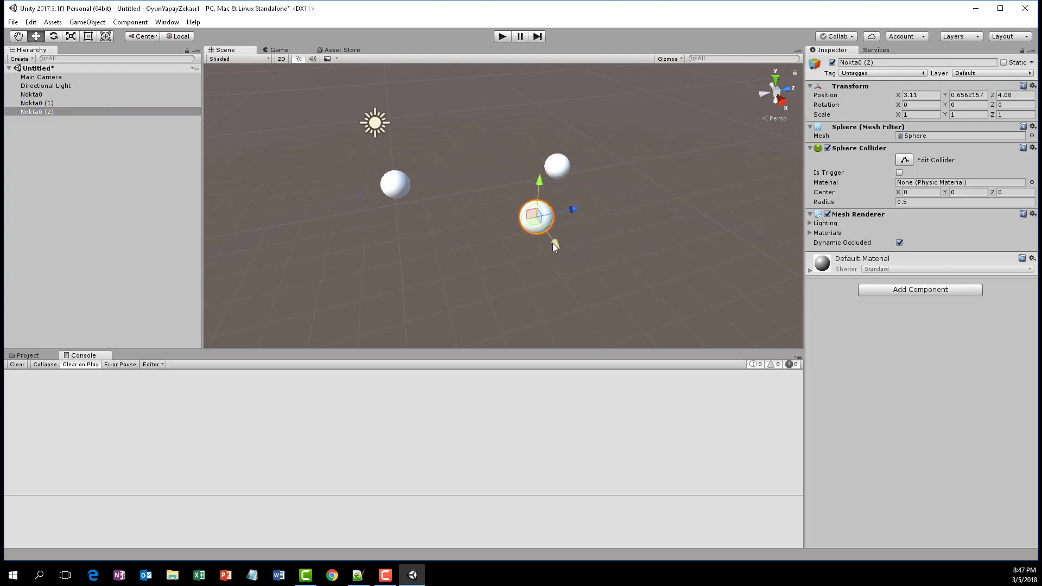
{"action": "left_click_drag", "start_coordinate": [552, 243], "coordinate": [600, 255]}
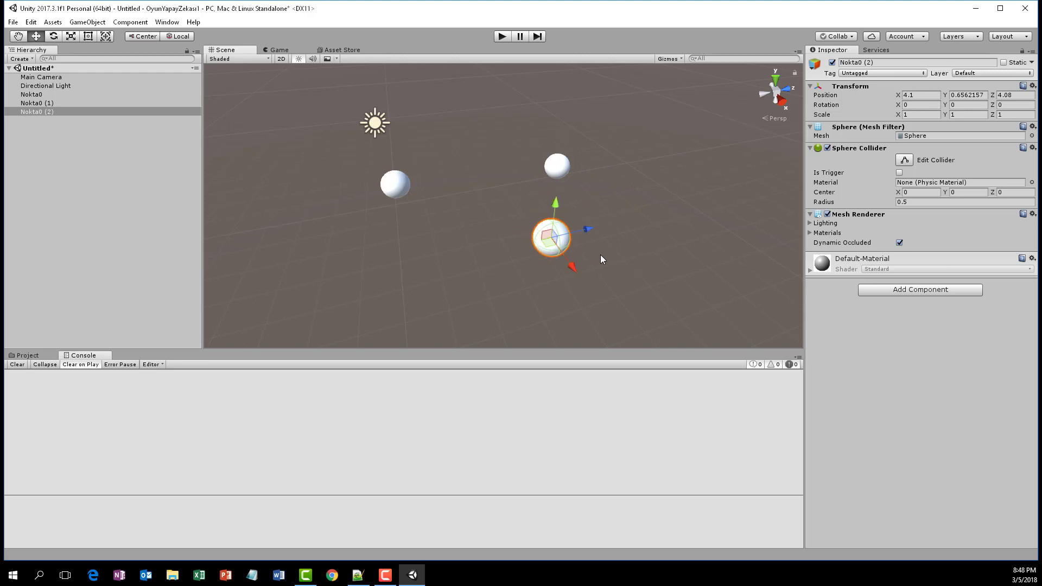
Step: Make a fourth copy, Nokta0 (3), and place it toward the front left
{"action": "mouse_move", "coordinate": [376, 282]}
{"action": "left_mouse_down", "text": "alt"}
{"action": "mouse_move", "coordinate": [539, 232]}
{"action": "mouse_move", "coordinate": [458, 165]}
{"action": "mouse_move", "coordinate": [471, 128]}
{"action": "left_mouse_up", "text": "alt"}
{"action": "left_click", "coordinate": [265, 174]}
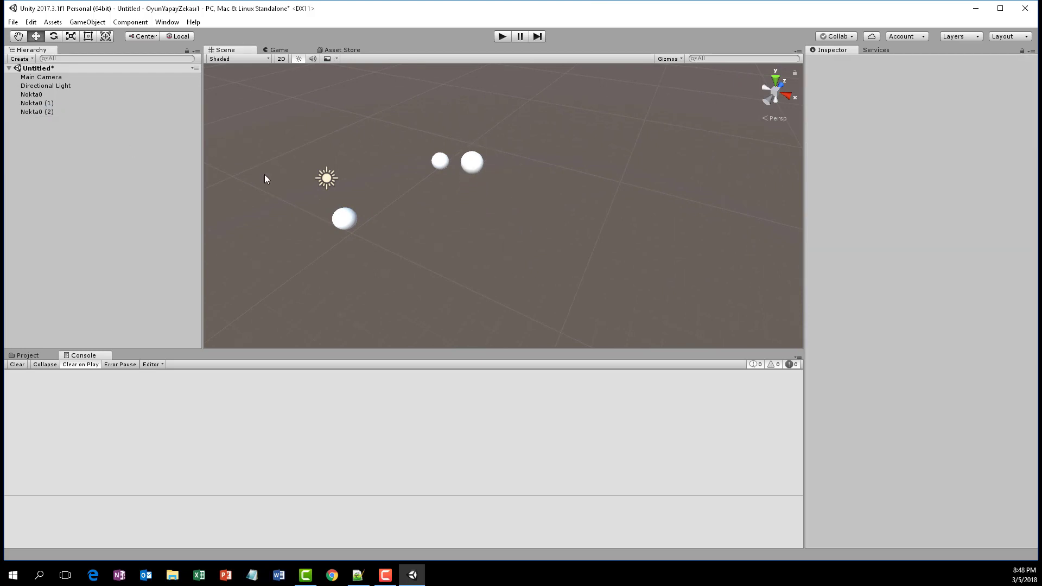
{"action": "key", "text": "ctrl+v"}
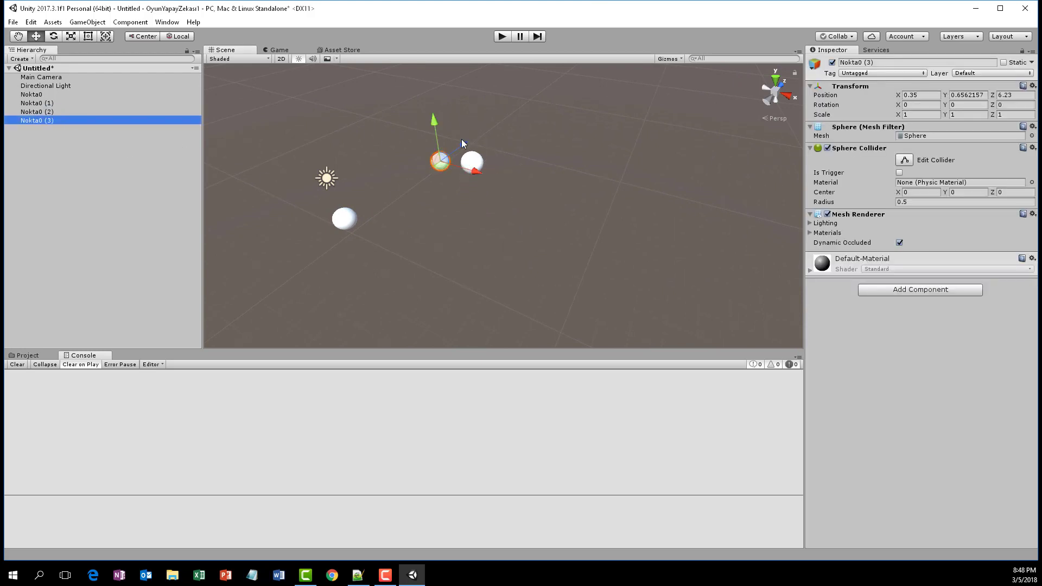
{"action": "mouse_move", "coordinate": [462, 143]}
{"action": "left_mouse_down"}
{"action": "mouse_move", "coordinate": [394, 211]}
{"action": "mouse_move", "coordinate": [408, 200]}
{"action": "left_mouse_up"}
{"action": "mouse_move", "coordinate": [388, 235]}
{"action": "left_mouse_down"}
{"action": "mouse_move", "coordinate": [431, 250]}
{"action": "mouse_move", "coordinate": [325, 251]}
{"action": "left_mouse_up"}
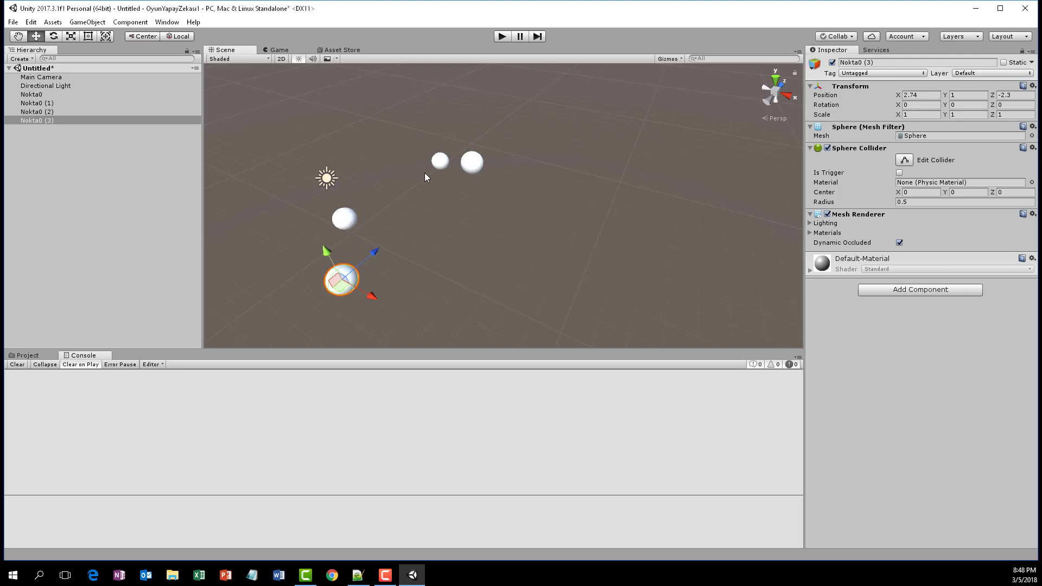
Step: Rename Nokta0 (1) to Nokta1 in the Hierarchy
{"action": "left_click", "coordinate": [56, 103]}
{"action": "right_click", "coordinate": [41, 106]}
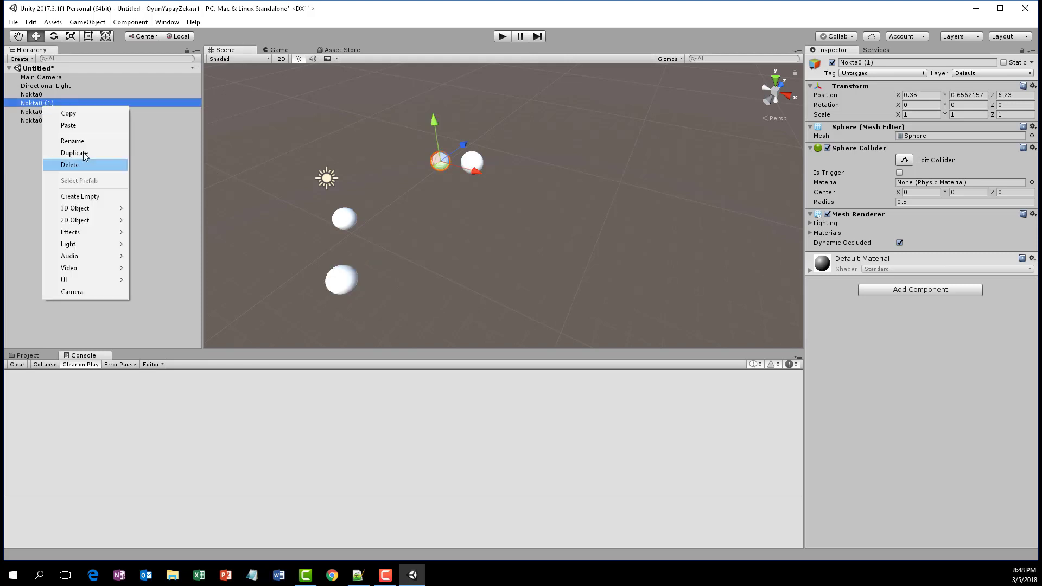
{"action": "left_click", "coordinate": [88, 141]}
{"action": "key", "text": "End"}
{"action": "key", "text": "BackSpace"}
{"action": "key", "text": "BackSpace"}
{"action": "key", "text": "BackSpace"}
{"action": "key", "text": "BackSpace"}
{"action": "key", "text": "BackSpace"}
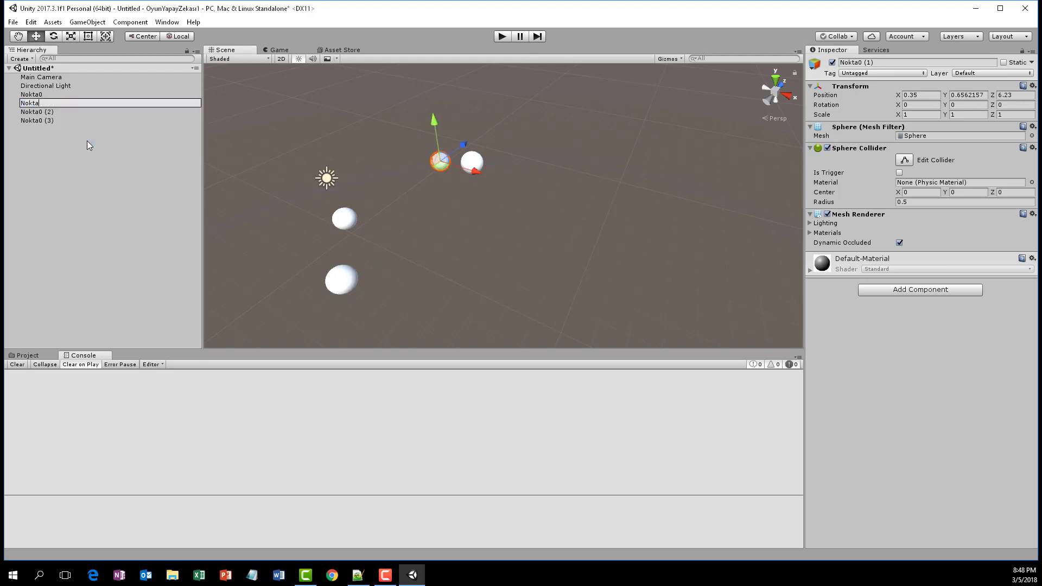
{"action": "type", "text": "1"}
Step: Rename Nokta0 (2) to Nokta2 and Nokta0 (3) to Nokta3
{"action": "right_click", "coordinate": [45, 111]}
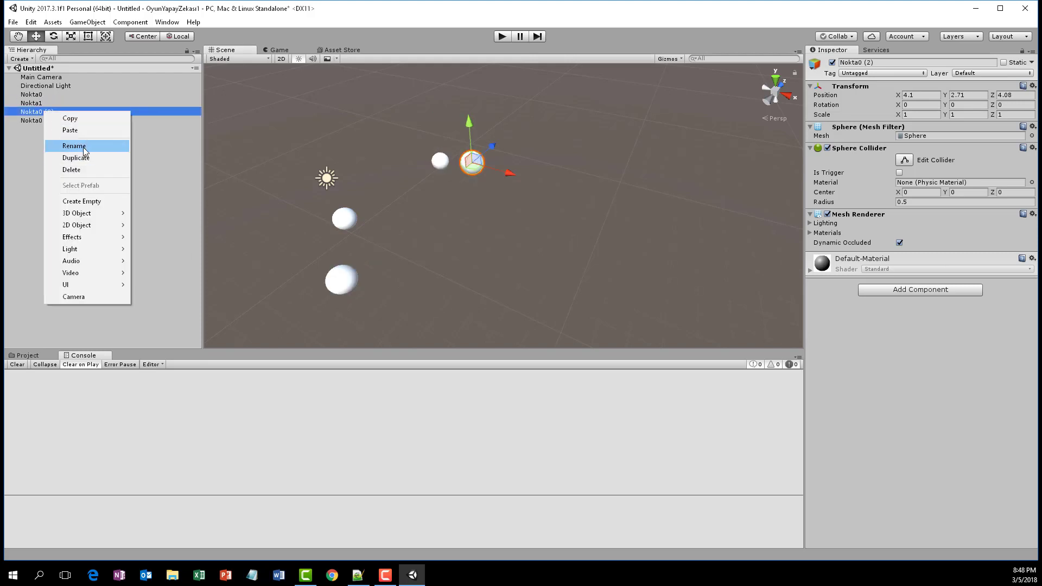
{"action": "left_click", "coordinate": [69, 133]}
{"action": "key", "text": "BackSpace"}
{"action": "type", "text": "2"}
{"action": "key", "text": "Return"}
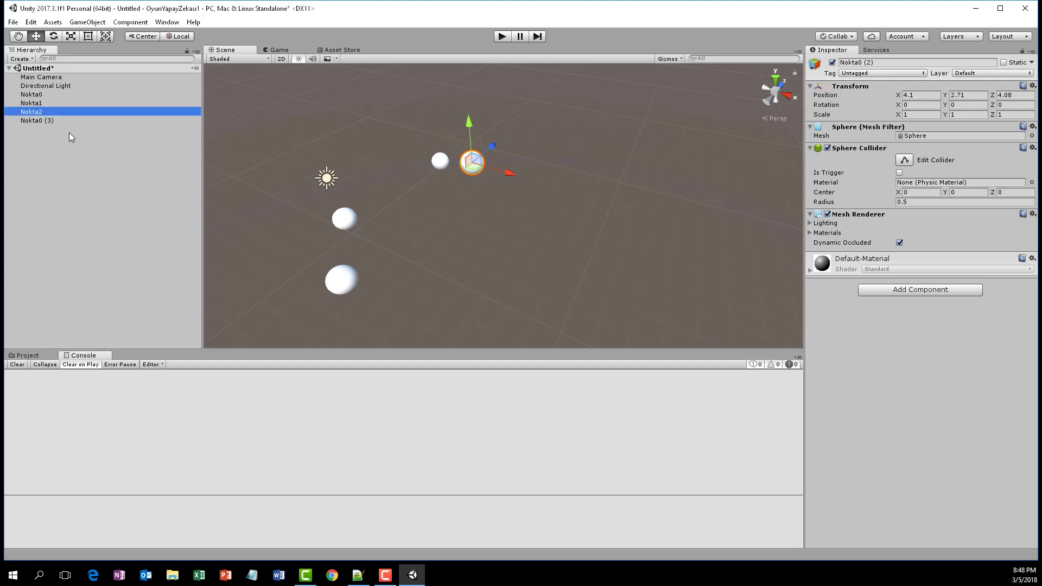
{"action": "right_click", "coordinate": [48, 124]}
{"action": "right_click", "coordinate": [48, 123]}
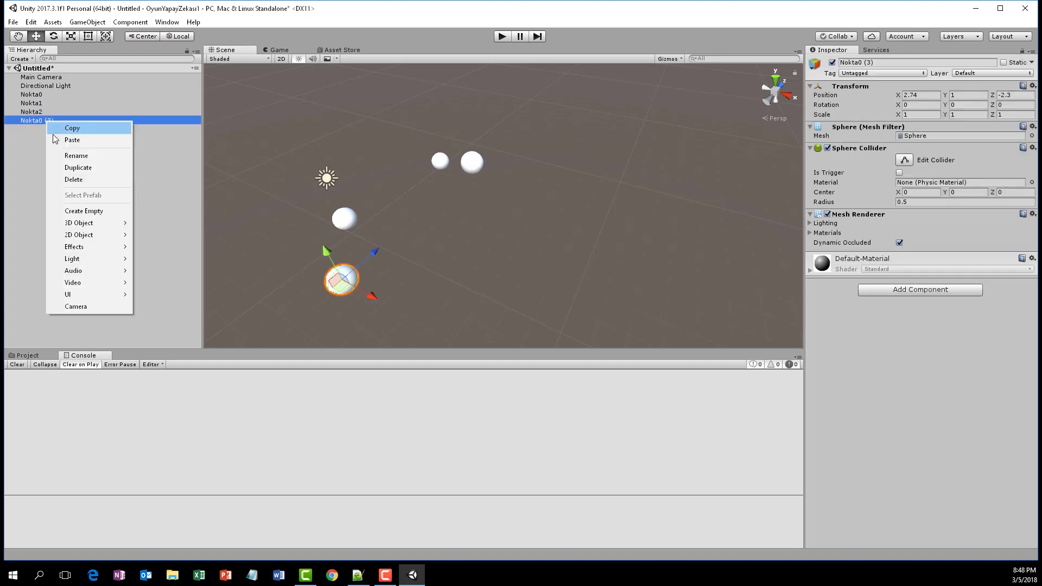
{"action": "left_click", "coordinate": [80, 156]}
{"action": "key", "text": "BackSpace"}
{"action": "key", "text": "BackSpace"}
{"action": "key", "text": "BackSpace"}
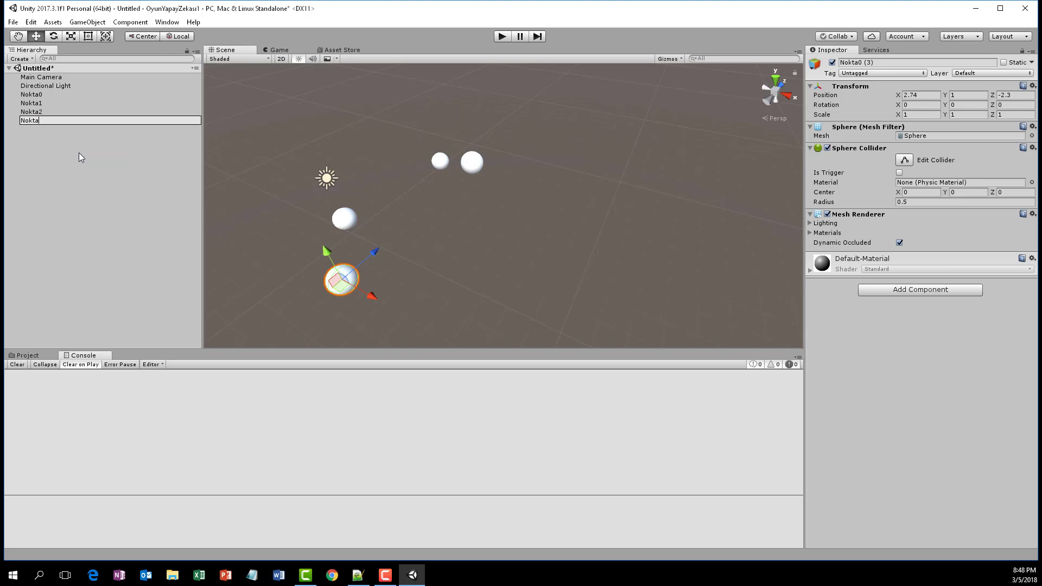
{"action": "type", "text": "3"}
{"action": "key", "text": "Return"}
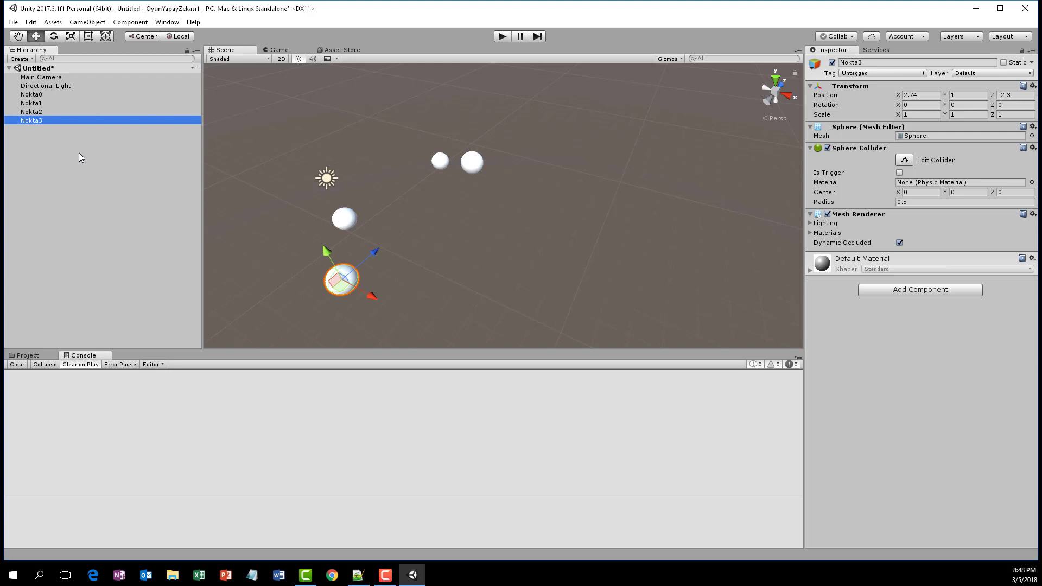
Step: Create a cube, lower it onto the ground beside the spheres, and switch to scaling
{"action": "left_click", "coordinate": [88, 22]}
{"action": "mouse_move", "coordinate": [100, 59]}
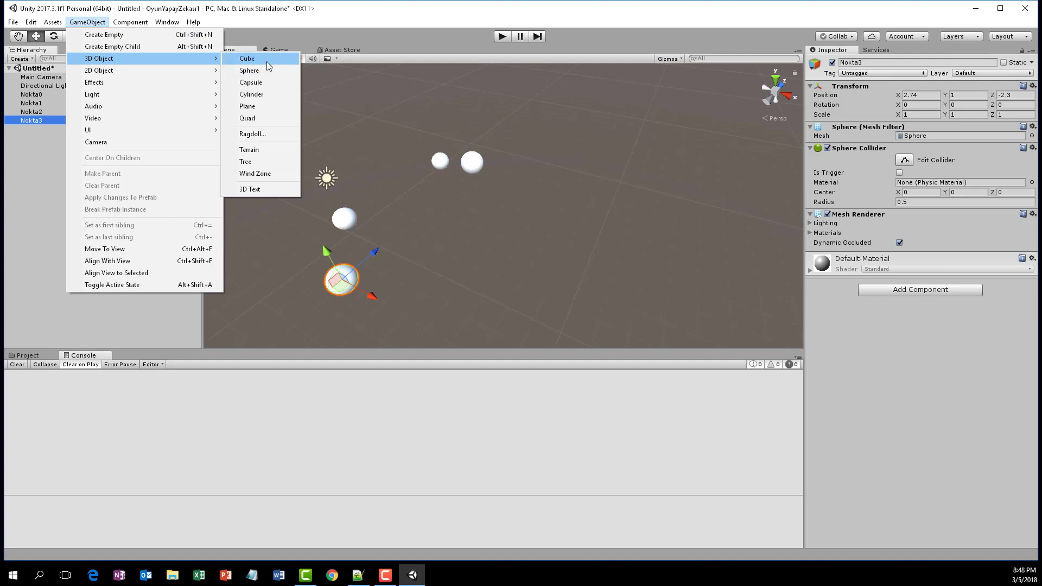
{"action": "left_click", "coordinate": [266, 61]}
{"action": "mouse_move", "coordinate": [507, 205]}
{"action": "left_mouse_down"}
{"action": "mouse_move", "coordinate": [369, 220]}
{"action": "mouse_move", "coordinate": [249, 159]}
{"action": "mouse_move", "coordinate": [431, 262]}
{"action": "mouse_move", "coordinate": [239, 201]}
{"action": "mouse_move", "coordinate": [337, 205]}
{"action": "left_mouse_up"}
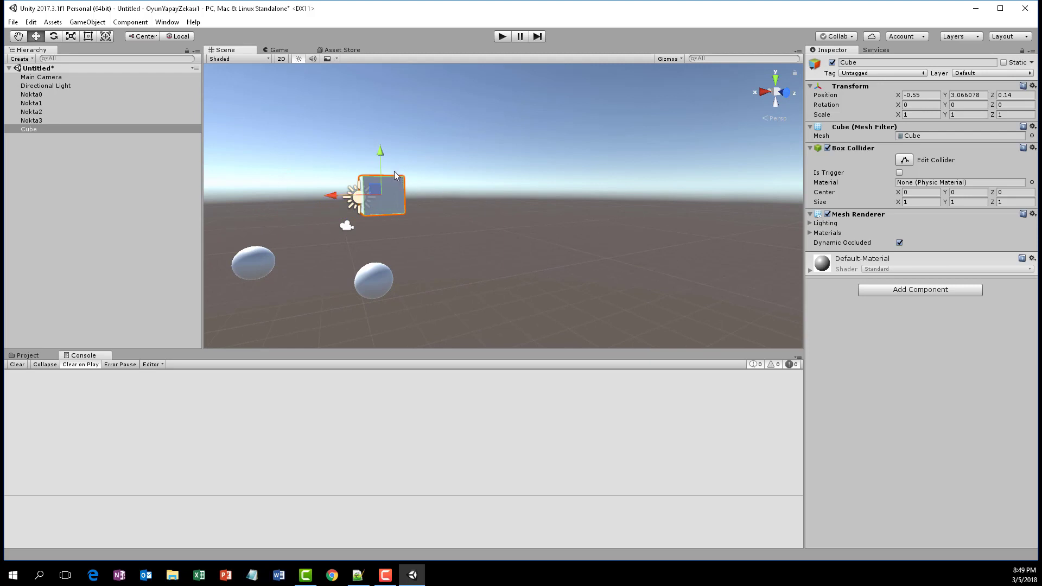
{"action": "left_click_drag", "start_coordinate": [381, 151], "coordinate": [383, 236]}
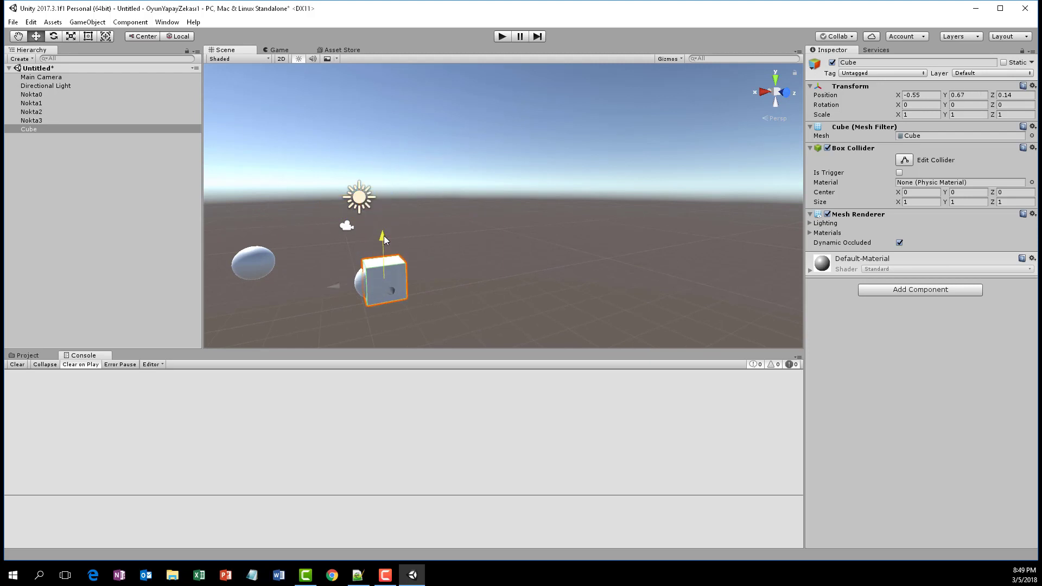
{"action": "left_click_drag", "start_coordinate": [320, 288], "coordinate": [316, 288]}
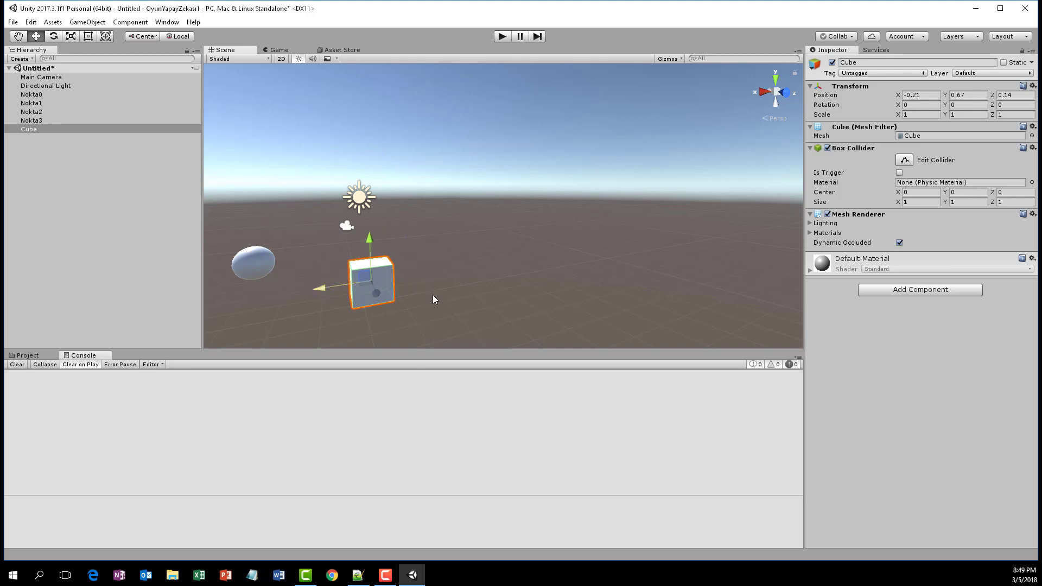
{"action": "mouse_move", "coordinate": [429, 295]}
{"action": "left_mouse_down", "text": "alt"}
{"action": "mouse_move", "coordinate": [504, 299]}
{"action": "mouse_move", "coordinate": [477, 336]}
{"action": "mouse_move", "coordinate": [413, 221]}
{"action": "mouse_move", "coordinate": [451, 218]}
{"action": "left_mouse_up", "text": "alt"}
{"action": "key", "text": "r"}
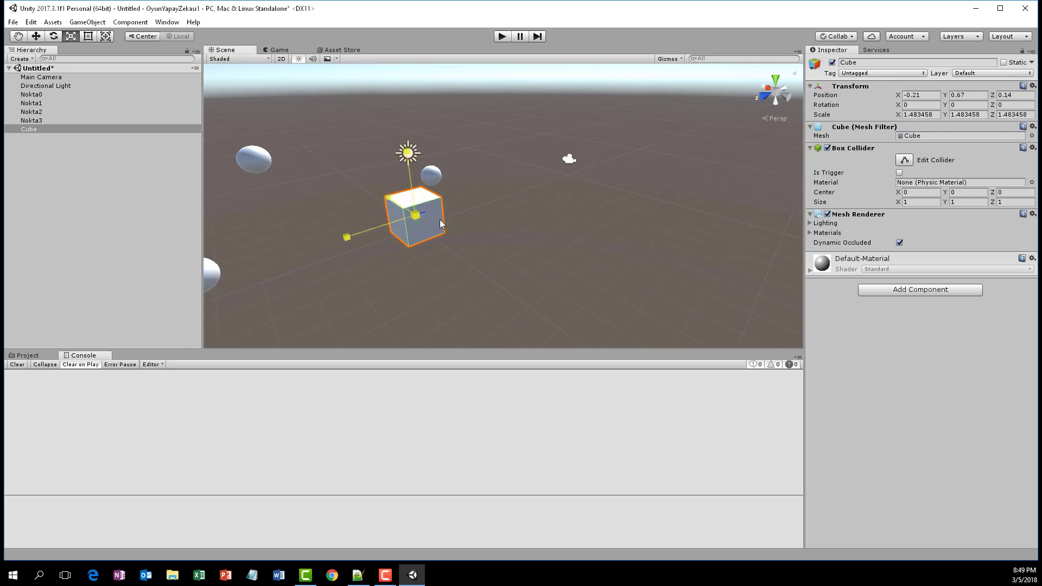
Step: Rename the cube to Obje
{"action": "right_click", "coordinate": [62, 125]}
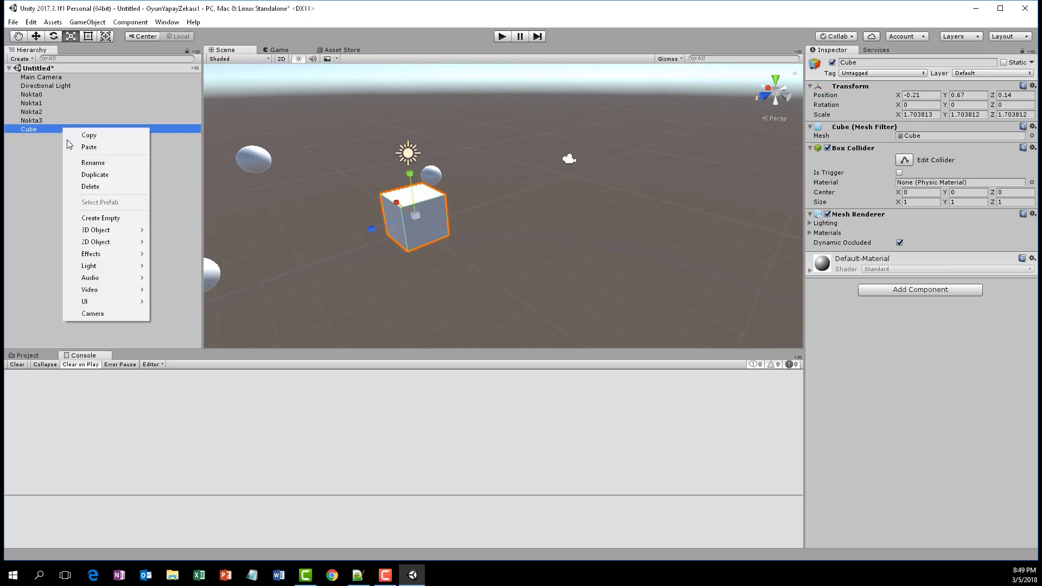
{"action": "left_click", "coordinate": [92, 160]}
{"action": "type", "text": "Obje"}
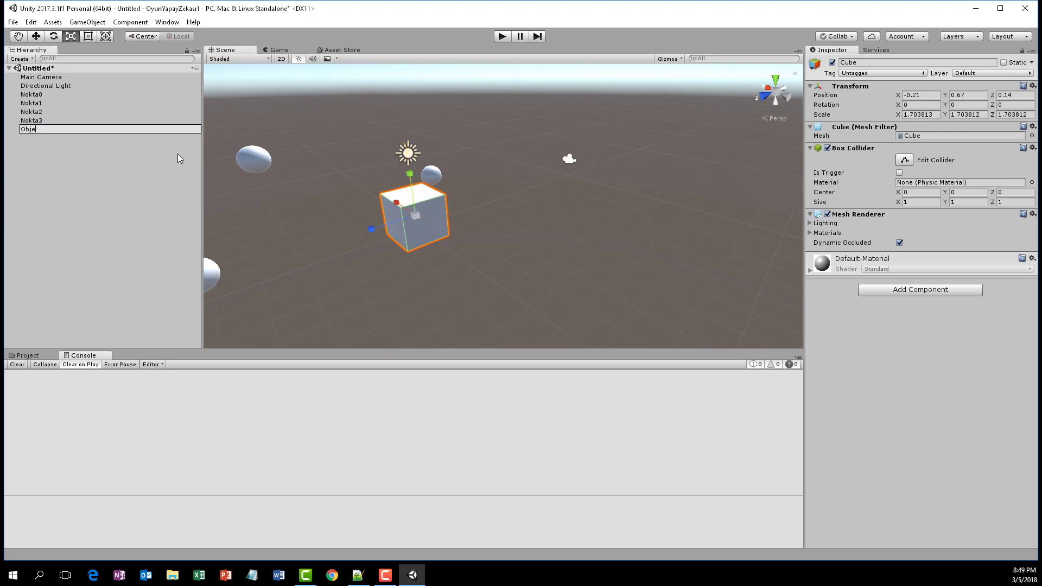
{"action": "key", "text": "Return"}
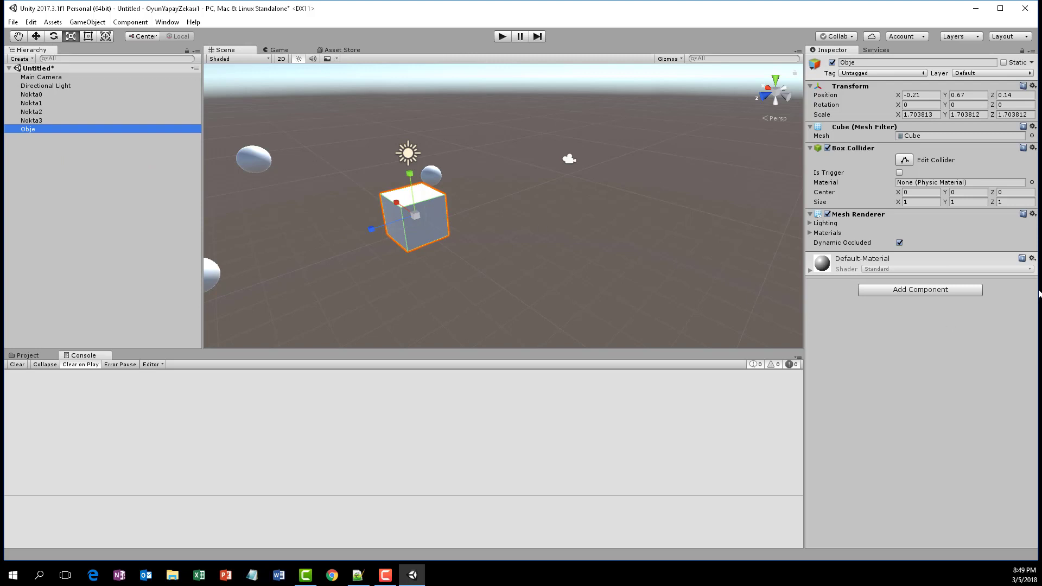
Step: Create a new C# script named Hareket and attach it to Obje
{"action": "left_click", "coordinate": [898, 290]}
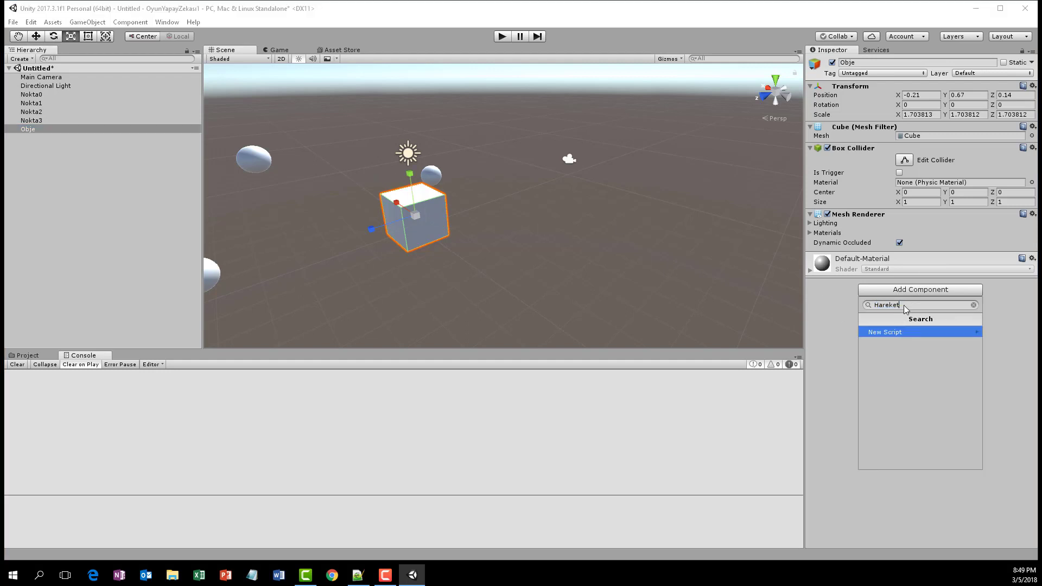
{"action": "key", "text": "BackSpace"}
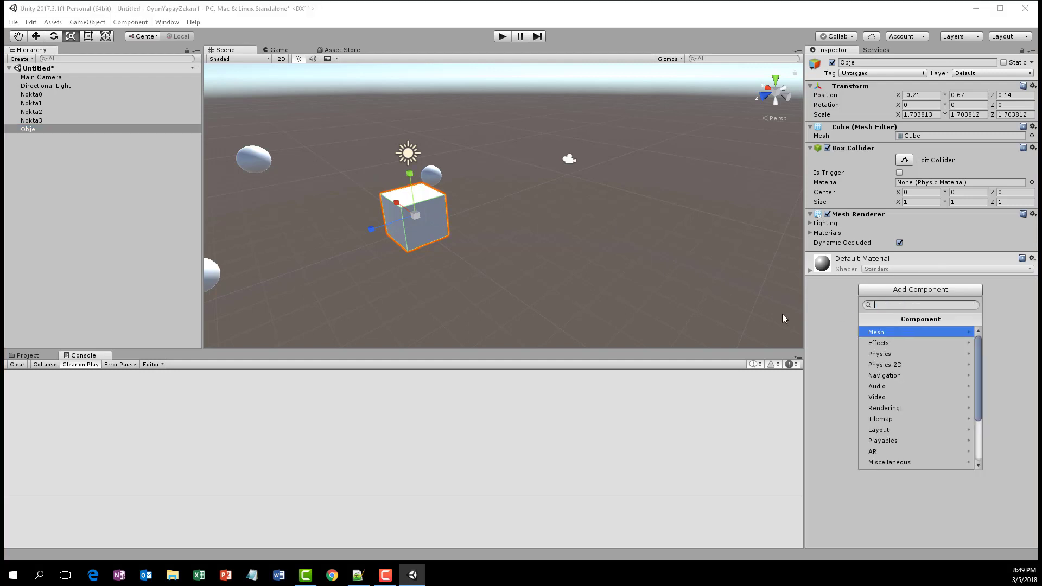
{"action": "type", "text": "Hareket"}
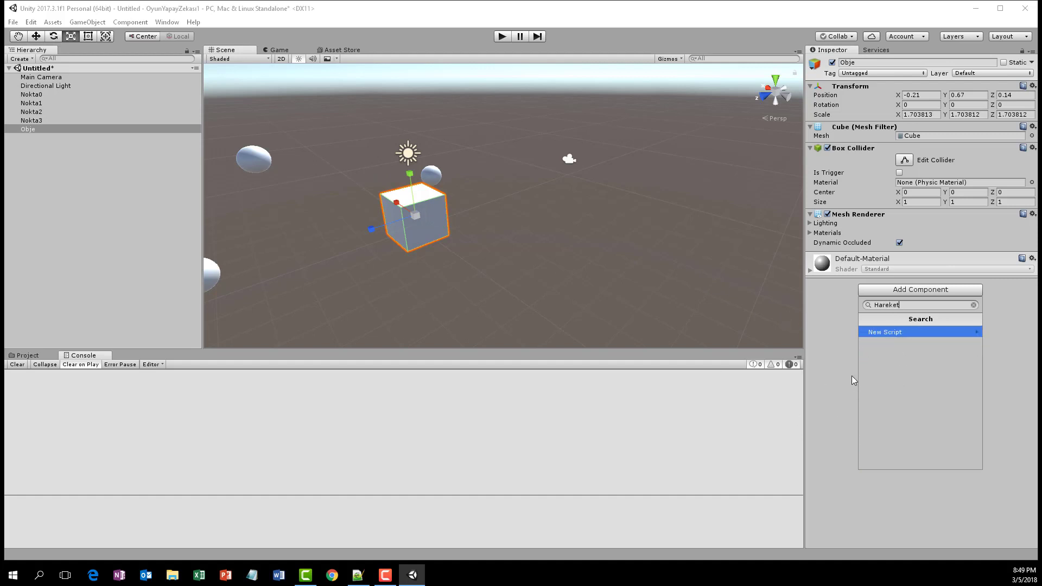
{"action": "left_click", "coordinate": [903, 330]}
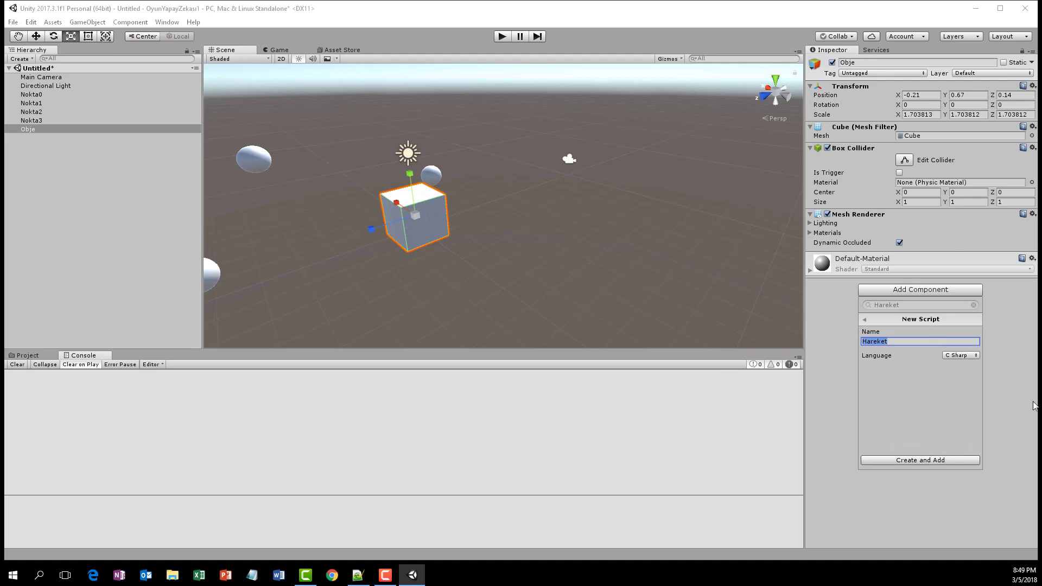
{"action": "left_click", "coordinate": [910, 460]}
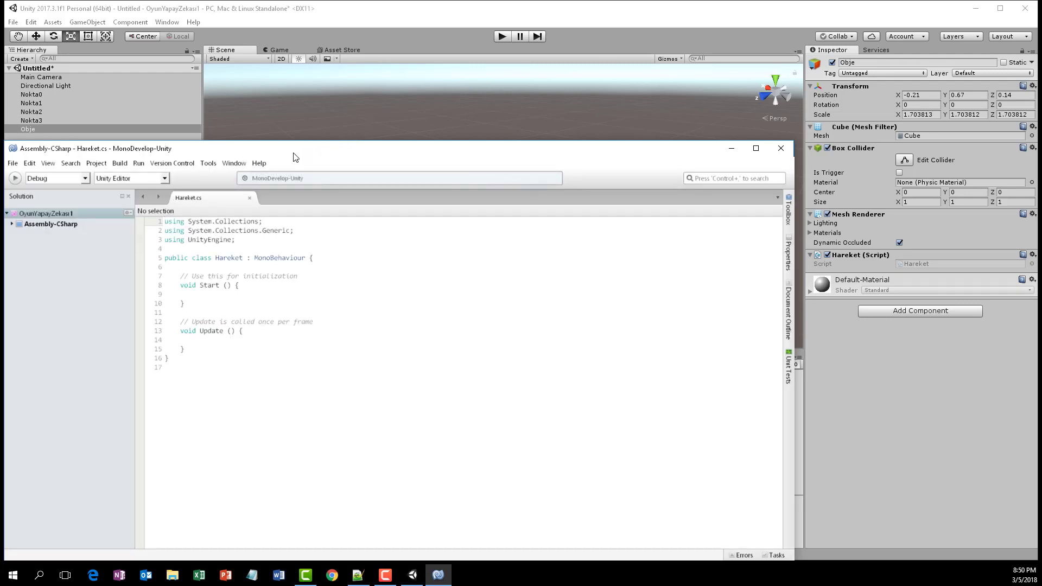
Step: Maximise the MonoDevelop window and open a blank line in the Hareket class body
{"action": "mouse_move", "coordinate": [293, 157]}
{"action": "left_mouse_down"}
{"action": "mouse_move", "coordinate": [347, 108]}
{"action": "mouse_move", "coordinate": [346, 92]}
{"action": "left_mouse_up"}
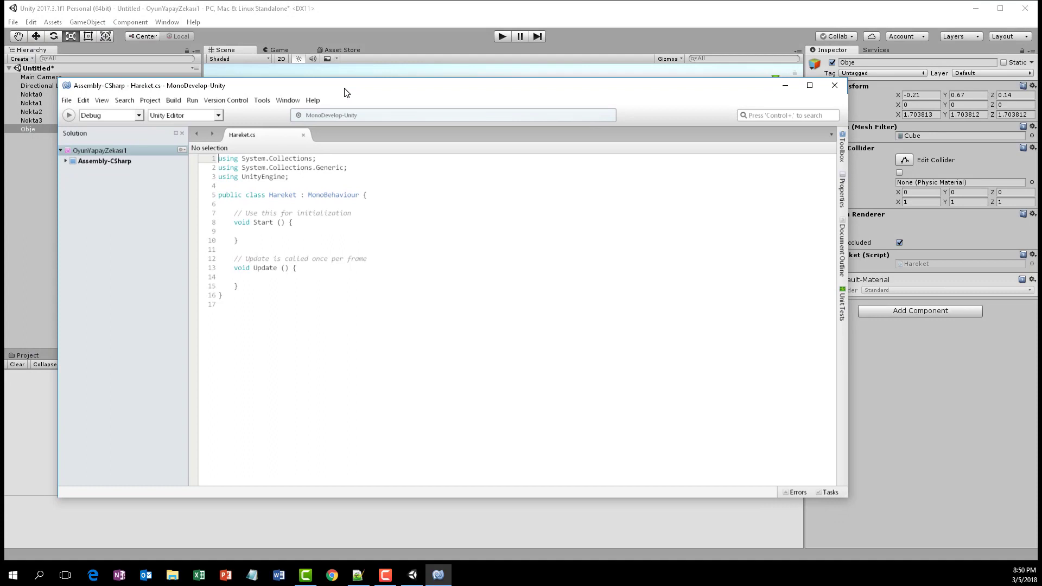
{"action": "left_click_drag", "start_coordinate": [346, 92], "coordinate": [516, 5]}
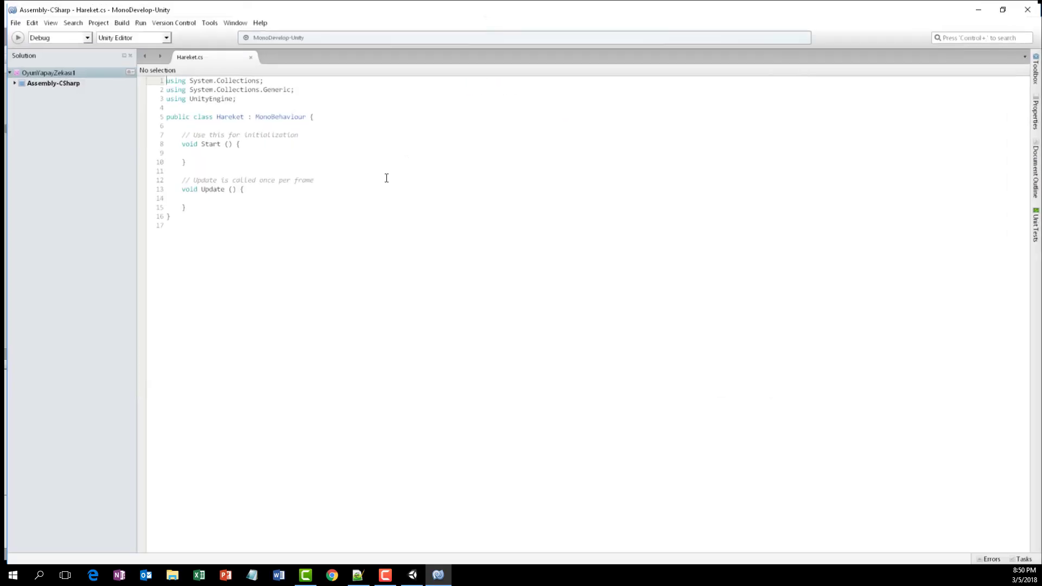
{"action": "left_click", "coordinate": [233, 152]}
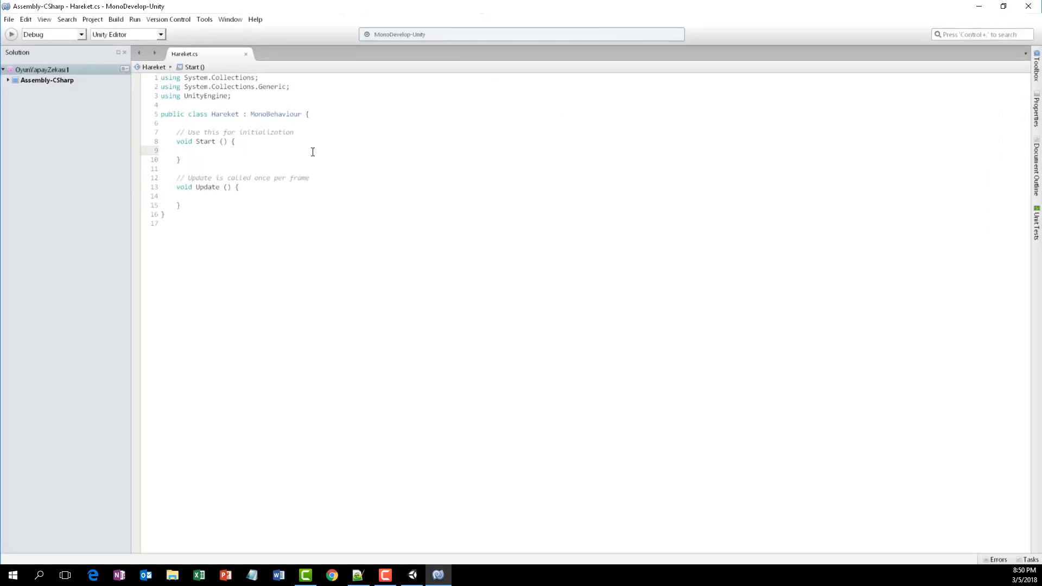
{"action": "left_click", "coordinate": [225, 132]}
{"action": "left_click", "coordinate": [220, 124]}
{"action": "key", "text": "Return"}
{"action": "key", "text": "Return"}
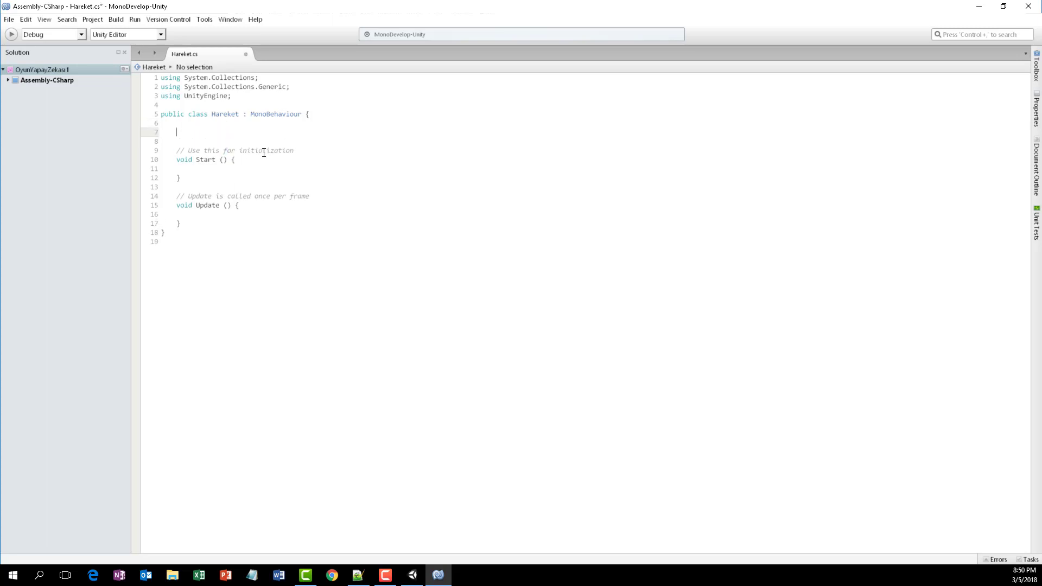
Step: Declare the field public GameObject[] Noktalar;
{"action": "type", "text": "public"}
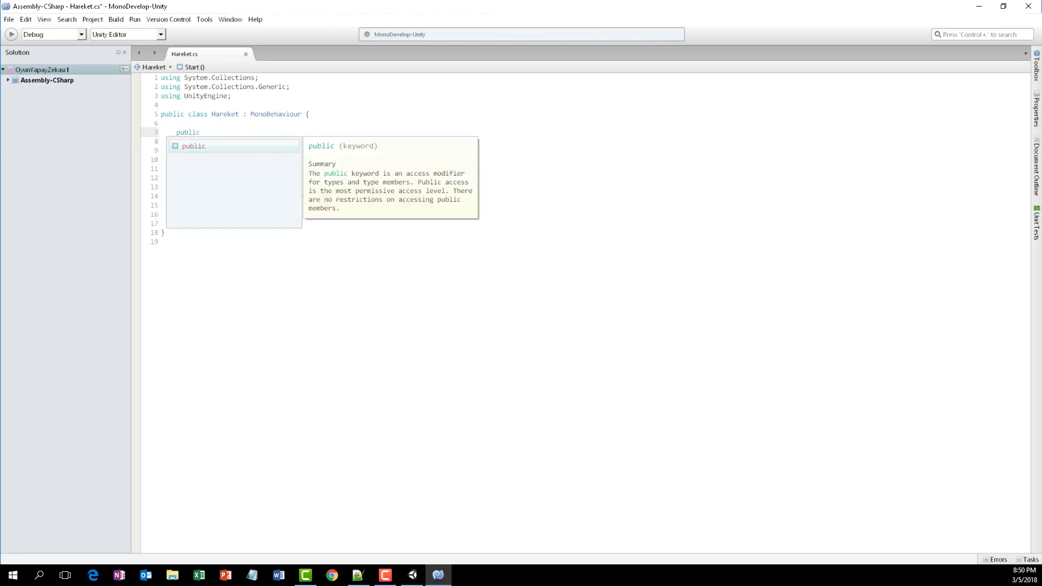
{"action": "left_click", "coordinate": [402, 583]}
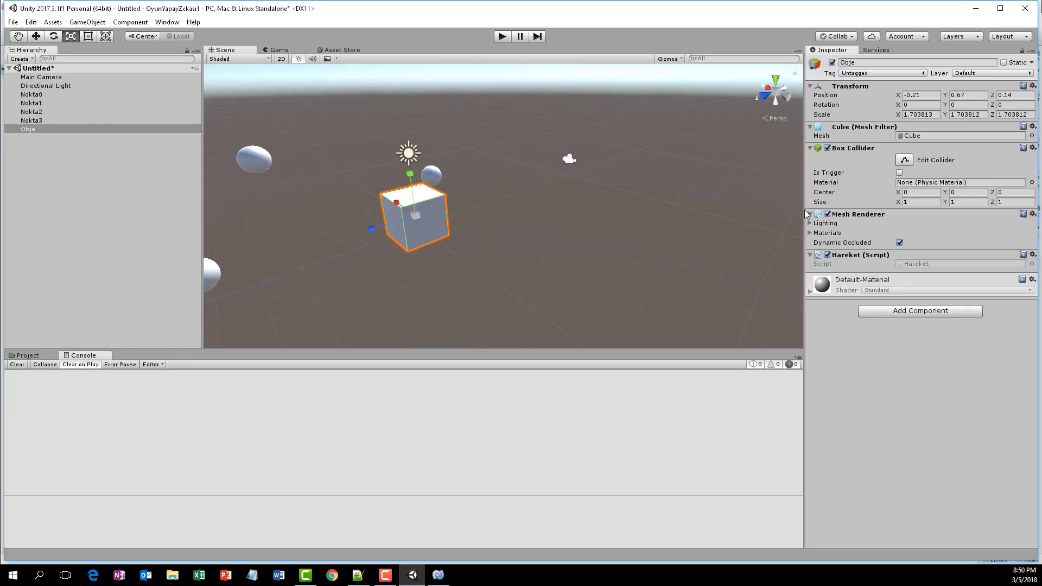
{"action": "left_click", "coordinate": [438, 575]}
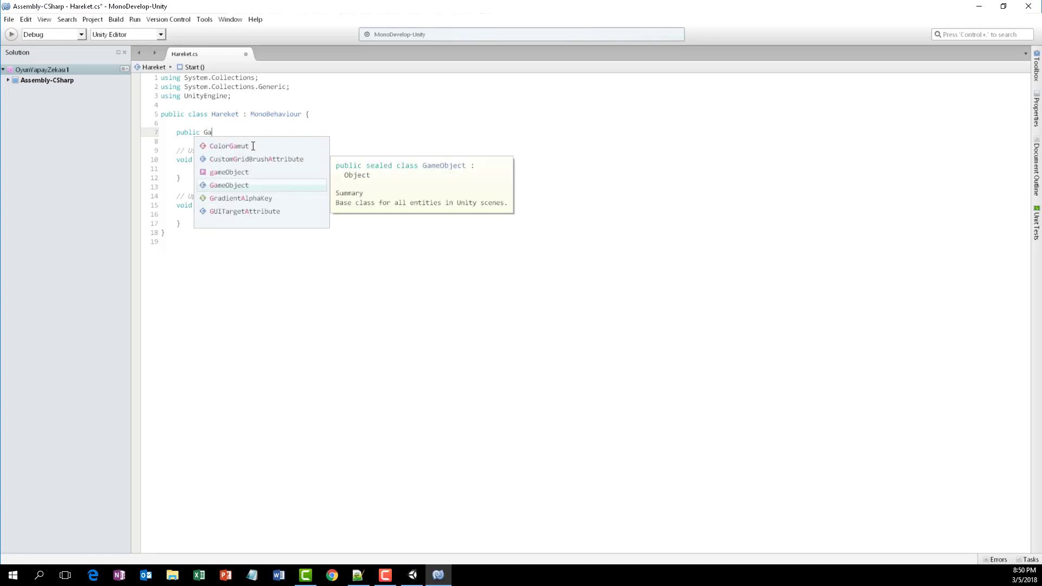
{"action": "type", "text": "Game"}
{"action": "key", "text": "Return"}
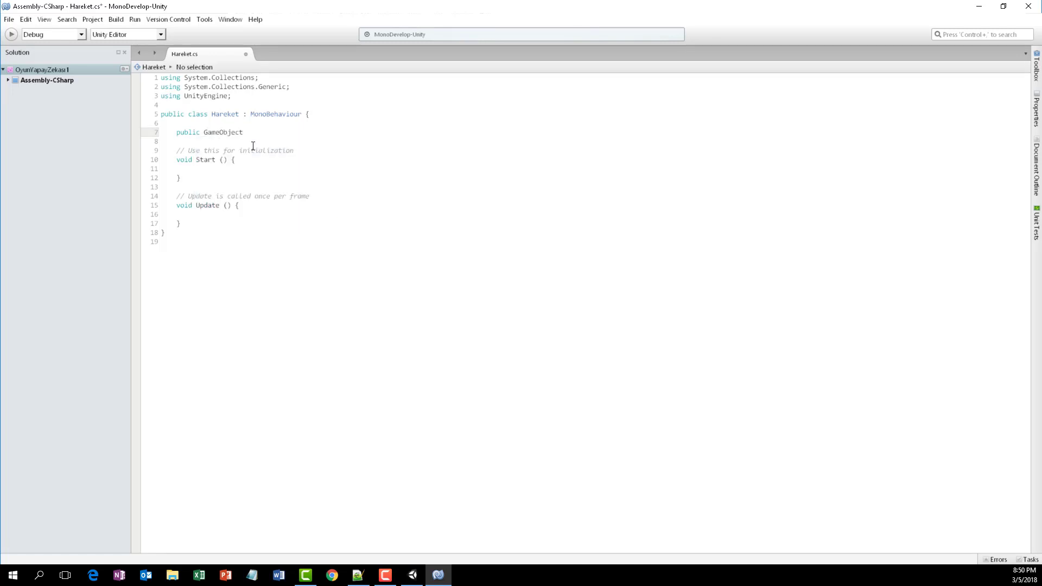
{"action": "type", "text": "[]"}
{"action": "type", "text": " Nokt"}
{"action": "type", "text": "alar;"}
{"action": "key", "text": "Return"}
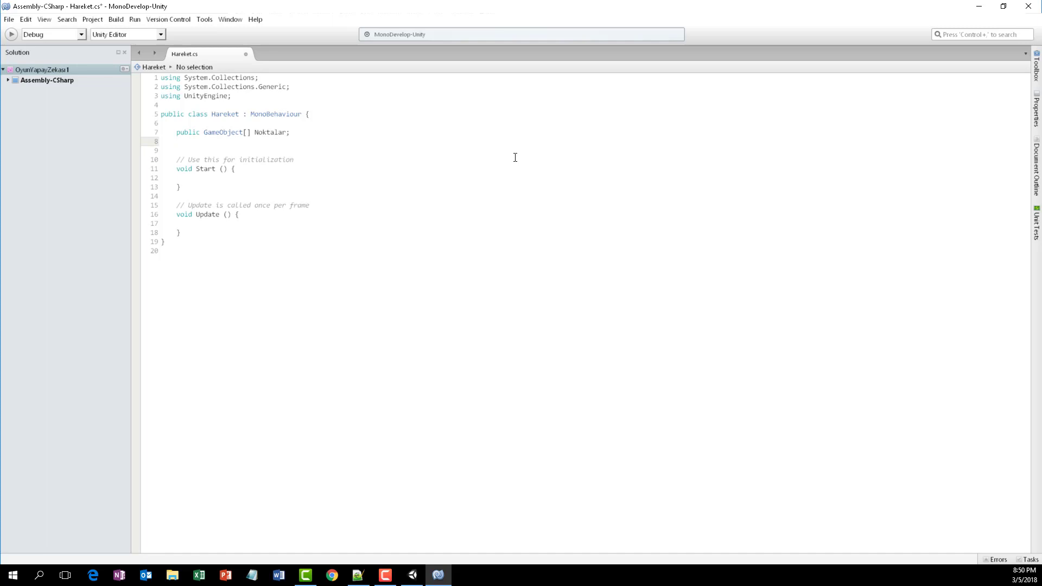
Step: Add the fields public int Sıra = 0; and public float Hız;
{"action": "type", "text": "pu"}
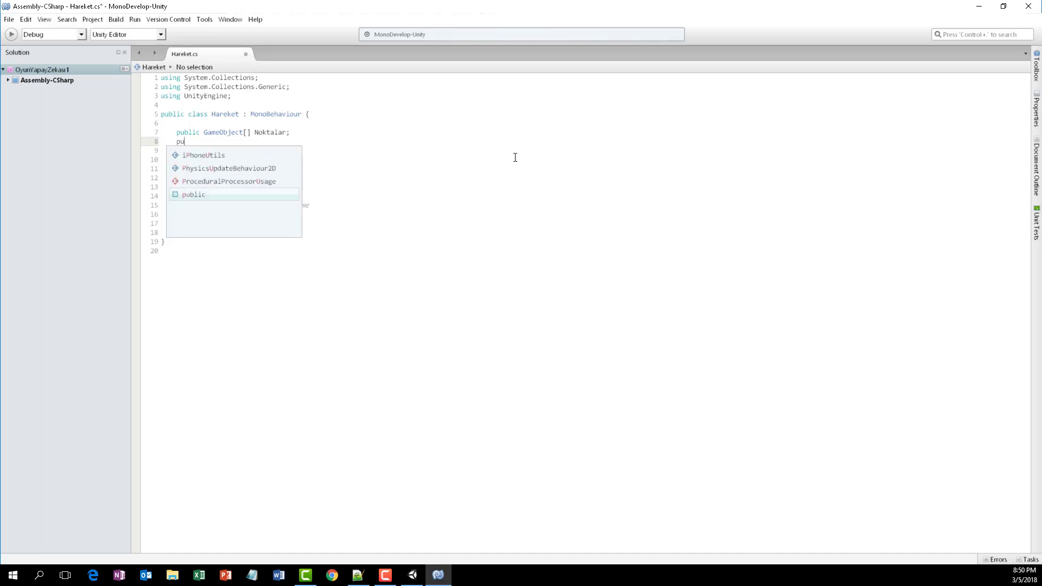
{"action": "type", "text": "blic"}
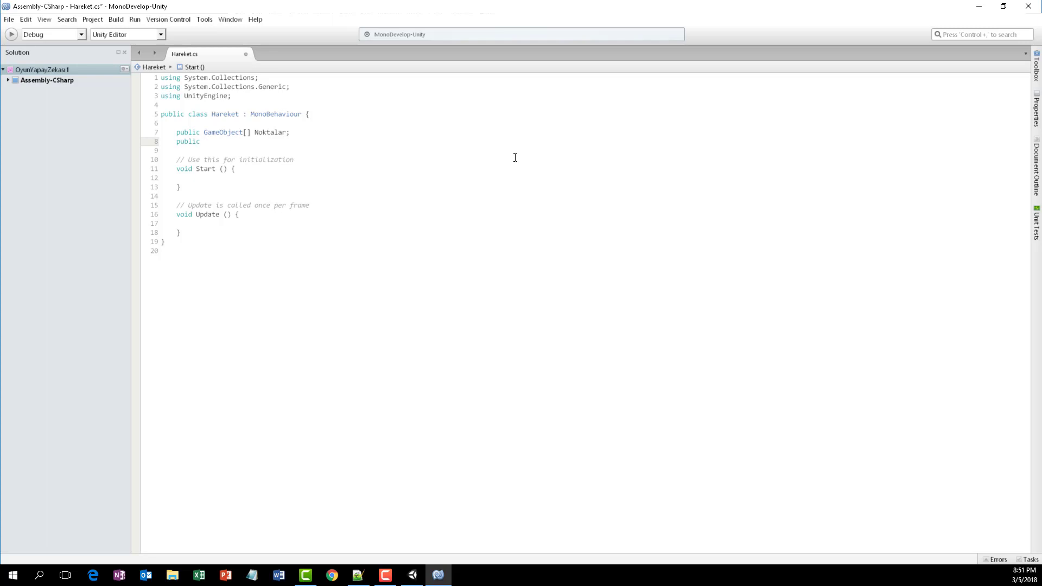
{"action": "type", "text": " int "}
{"action": "type", "text": "S"}
{"action": "type", "text": "ıra = 0;"}
{"action": "key", "text": "Return"}
{"action": "type", "text": "pu"}
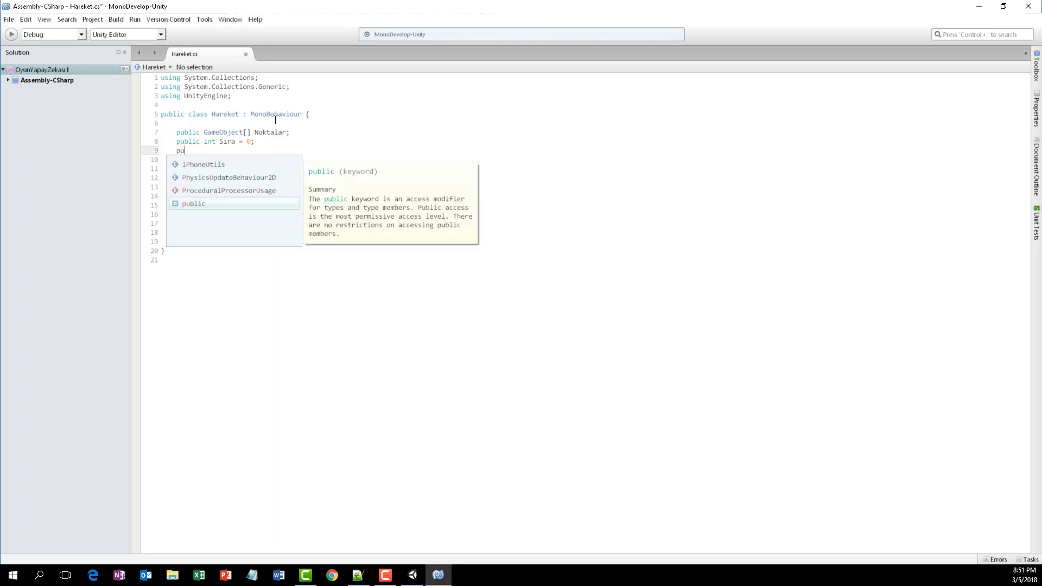
{"action": "type", "text": "blic "}
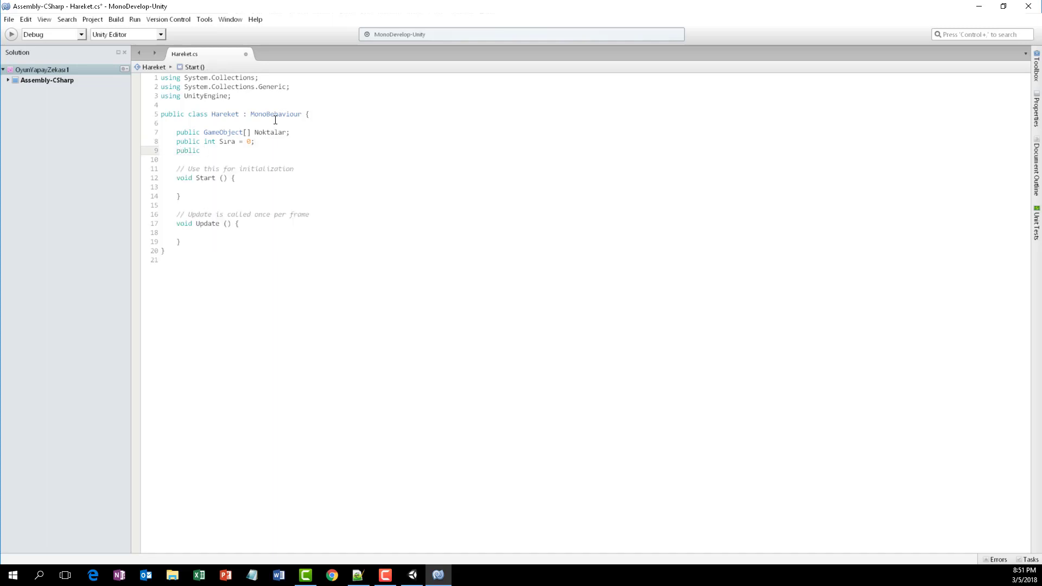
{"action": "type", "text": "float "}
{"action": "type", "text": "Hız"}
{"action": "type", "text": ";"}
{"action": "key", "text": "Return"}
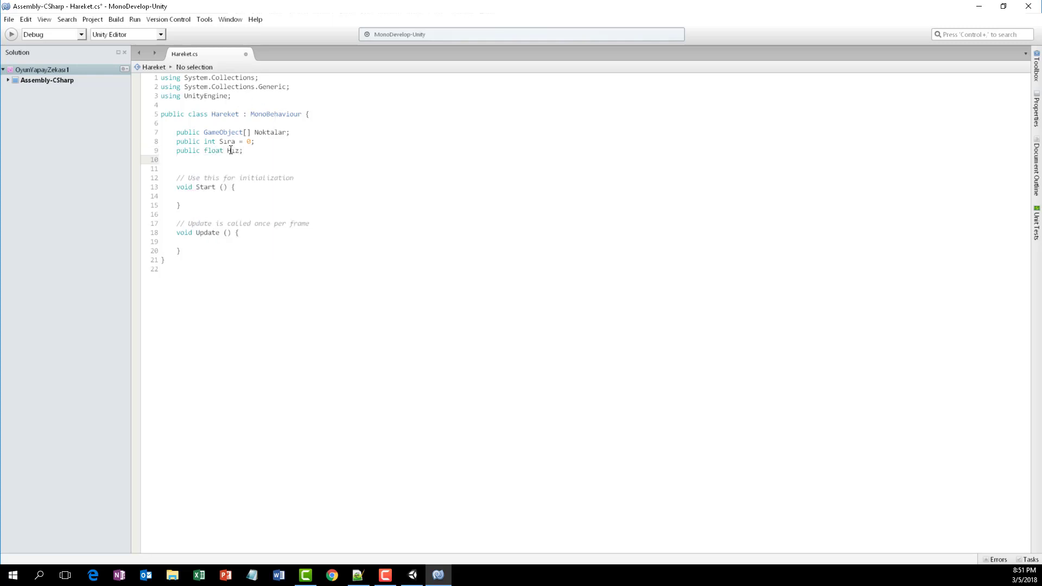
Step: Move the Sıra declaration below Hız and add float Mesafe beneath it
{"action": "left_click_drag", "start_coordinate": [254, 141], "coordinate": [176, 141]}
{"action": "key", "text": "ctrl+c"}
{"action": "key", "text": "BackSpace"}
{"action": "left_click", "coordinate": [255, 157]}
{"action": "key", "text": "ctrl+v"}
{"action": "left_click", "coordinate": [192, 142]}
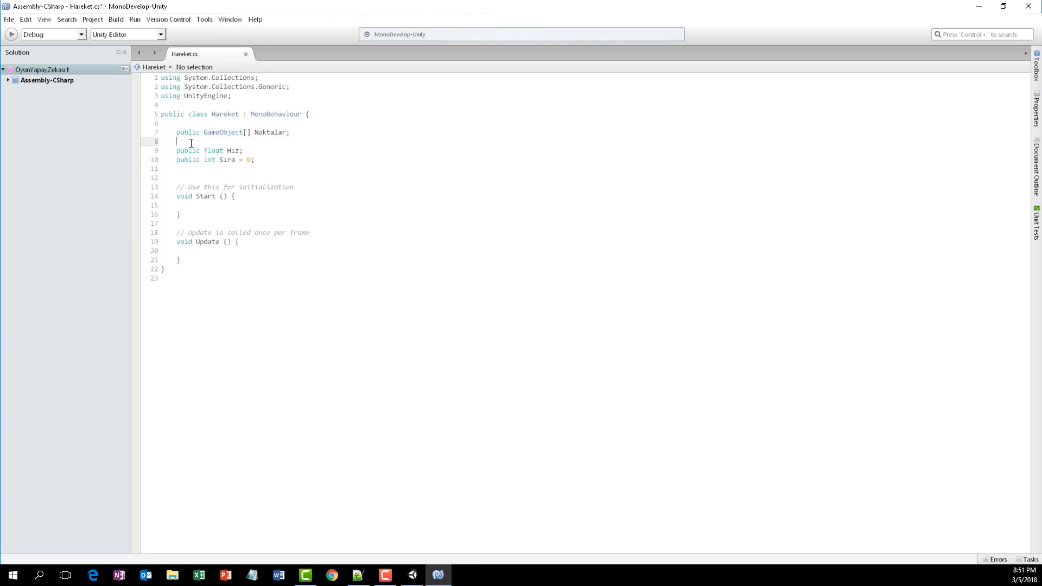
{"action": "key", "text": "BackSpace"}
{"action": "left_click", "coordinate": [257, 152]}
{"action": "key", "text": "Return"}
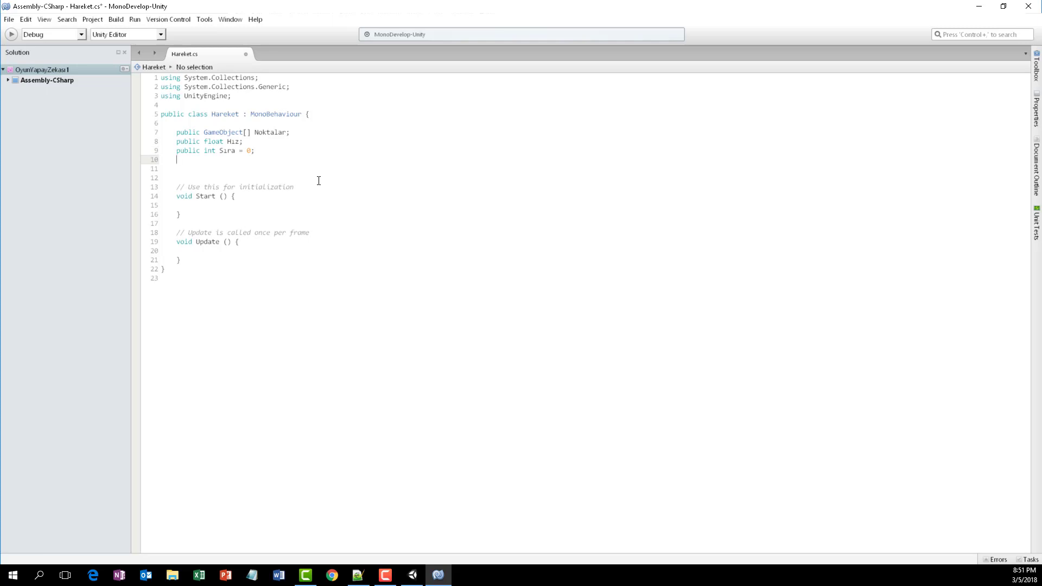
{"action": "type", "text": "float Me"}
{"action": "type", "text": "safe;"}
Step: Review the field declarations, save Hareket.cs, and return to Unity
{"action": "left_click_drag", "start_coordinate": [251, 161], "coordinate": [180, 157]}
{"action": "left_click_drag", "start_coordinate": [258, 140], "coordinate": [172, 132]}
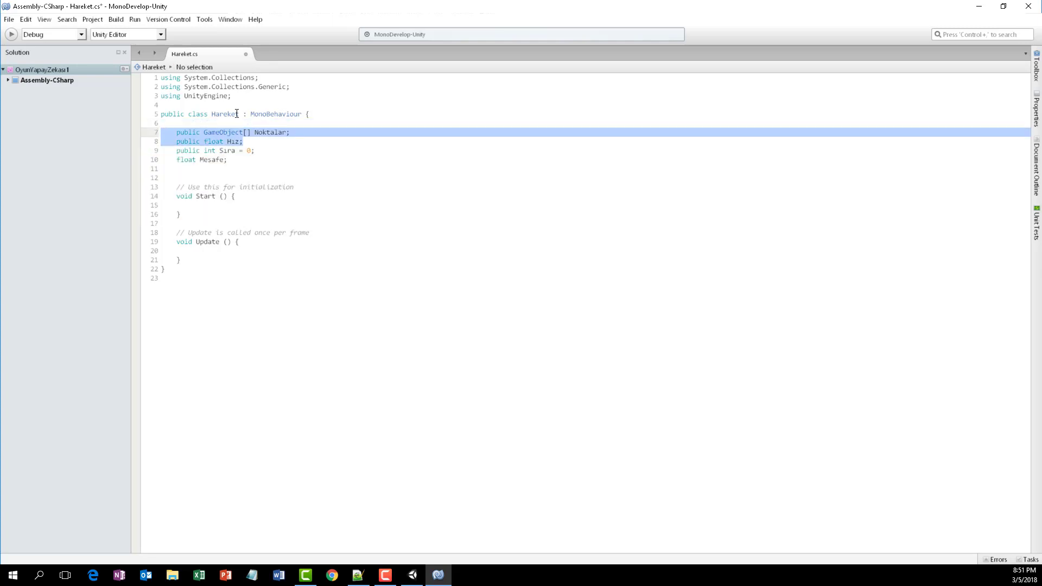
{"action": "left_click", "coordinate": [243, 158]}
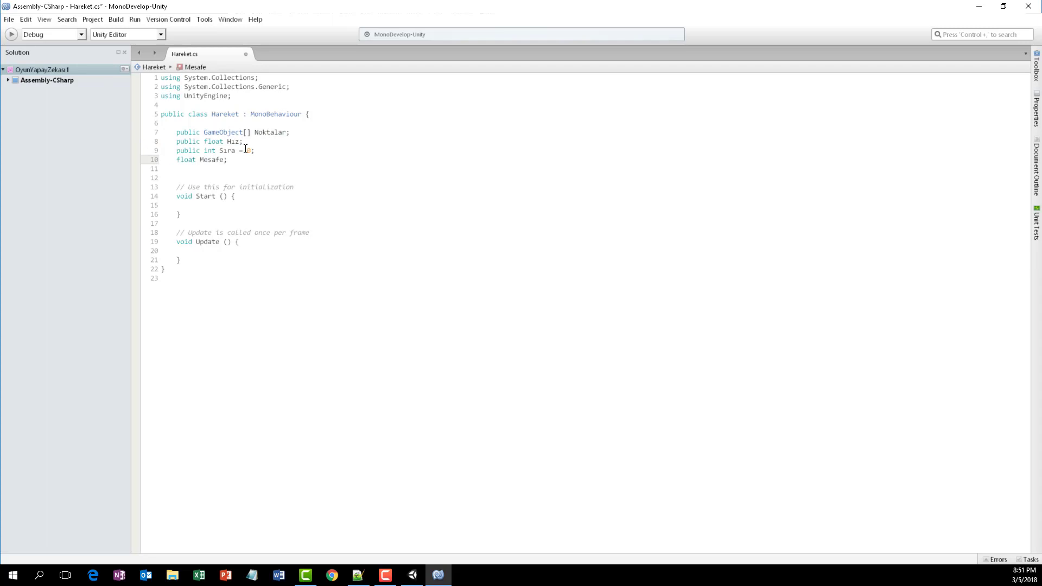
{"action": "key", "text": "ctrl+s"}
{"action": "key", "text": "alt+Tab"}
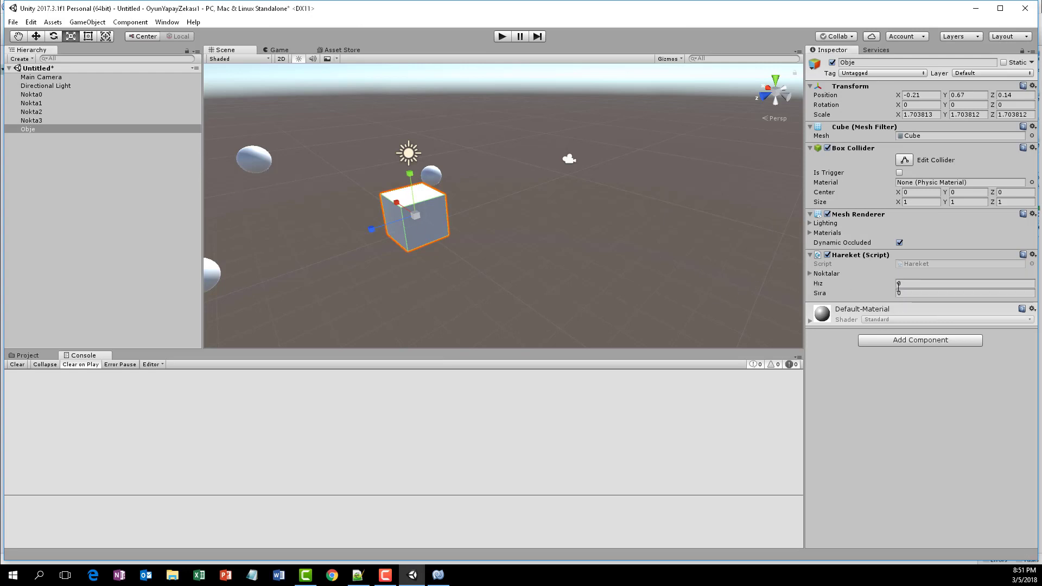
Step: Set Hiz to 6 and the Noktalar list size to 4
{"action": "left_click", "coordinate": [900, 284]}
{"action": "type", "text": "6"}
{"action": "left_click", "coordinate": [809, 273]}
{"action": "left_click", "coordinate": [903, 282]}
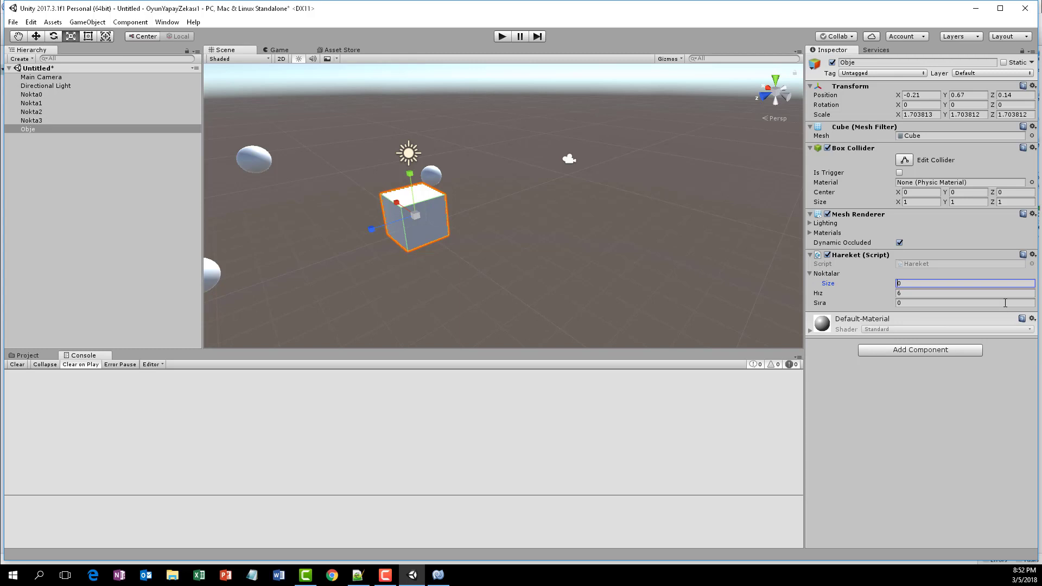
{"action": "type", "text": "4"}
{"action": "key", "text": "BackSpace"}
{"action": "key", "text": "Return"}
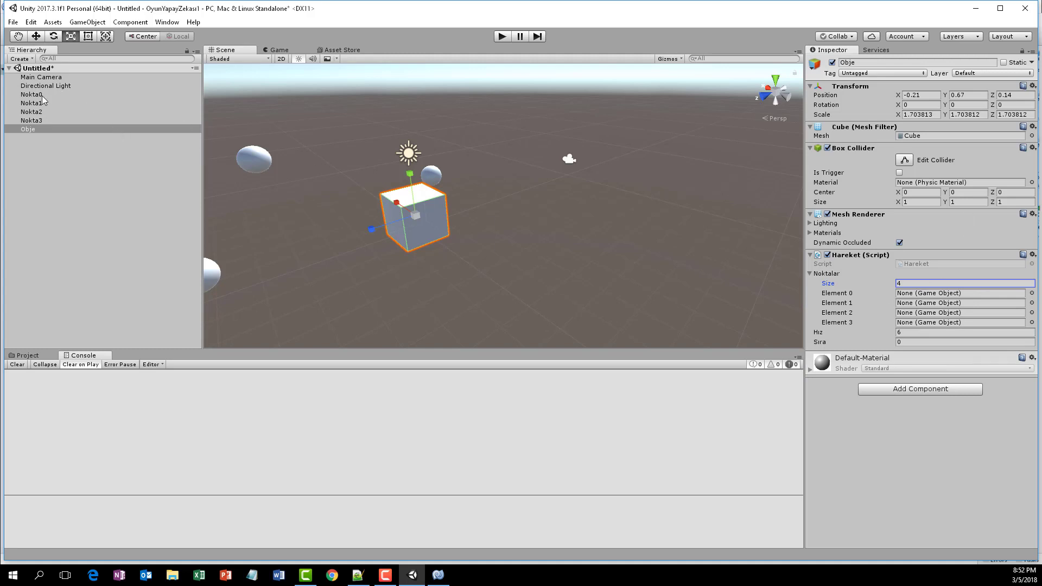
Step: Drag the Nokta spheres from the Hierarchy into the Noktalar element slots
{"action": "left_click_drag", "start_coordinate": [32, 95], "coordinate": [933, 293]}
{"action": "mouse_move", "coordinate": [38, 103]}
{"action": "left_mouse_down"}
{"action": "mouse_move", "coordinate": [73, 93]}
{"action": "mouse_move", "coordinate": [53, 107]}
{"action": "mouse_move", "coordinate": [970, 306]}
{"action": "mouse_move", "coordinate": [561, 181]}
{"action": "mouse_move", "coordinate": [911, 314]}
{"action": "left_mouse_up"}
{"action": "left_click", "coordinate": [28, 128]}
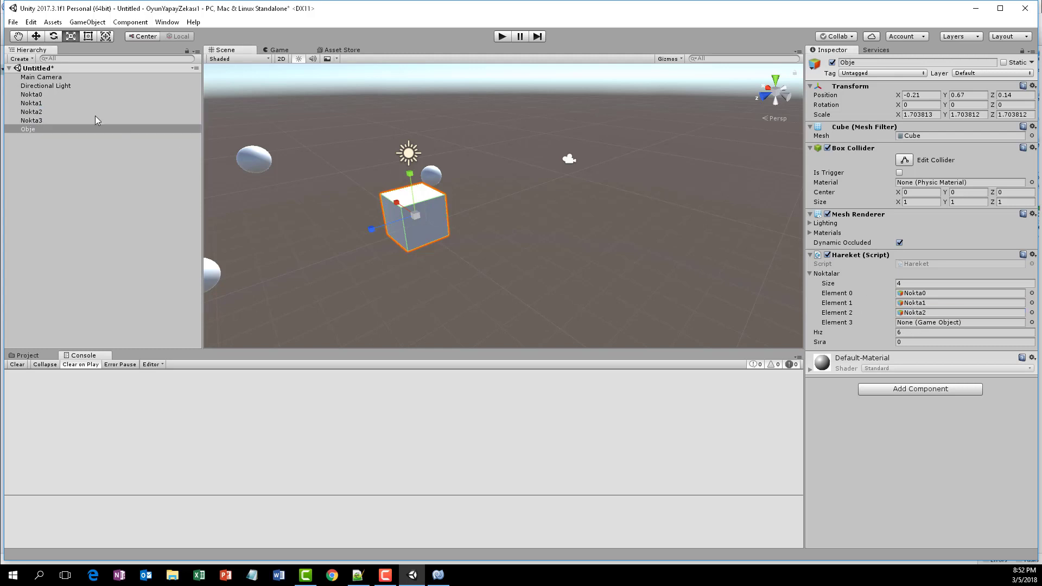
{"action": "left_click_drag", "start_coordinate": [38, 120], "coordinate": [936, 325]}
{"action": "left_click", "coordinate": [809, 274]}
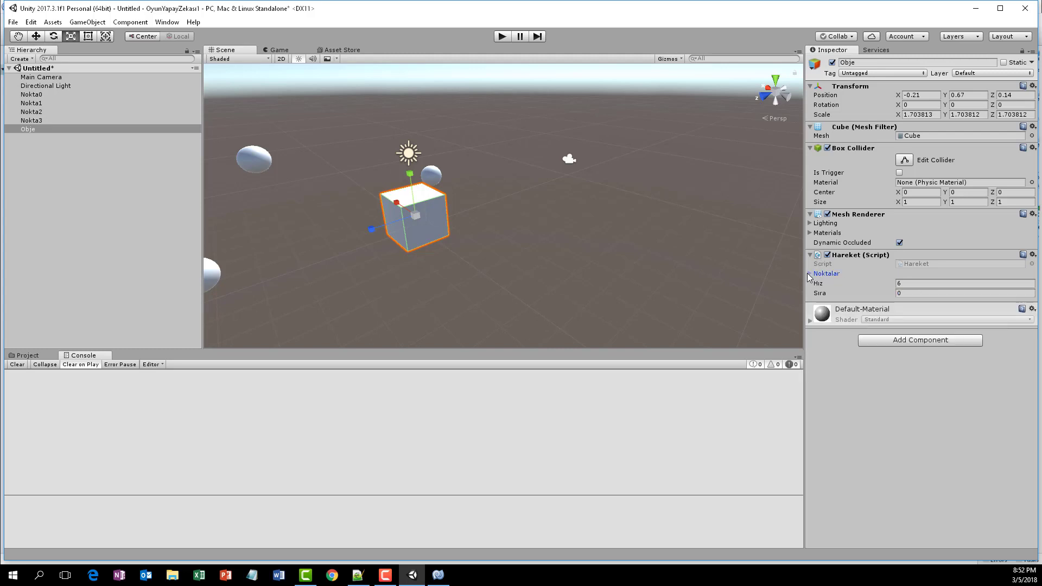
Step: Inspect sphere Nokta1 in the scene, then go back to Hareket.cs
{"action": "left_click", "coordinate": [438, 575]}
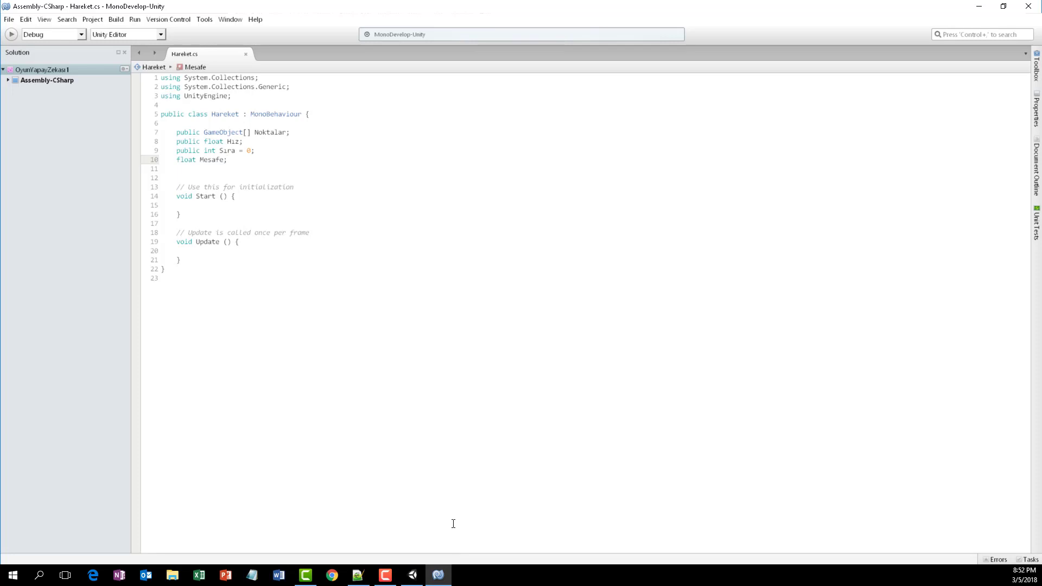
{"action": "left_click", "coordinate": [412, 576]}
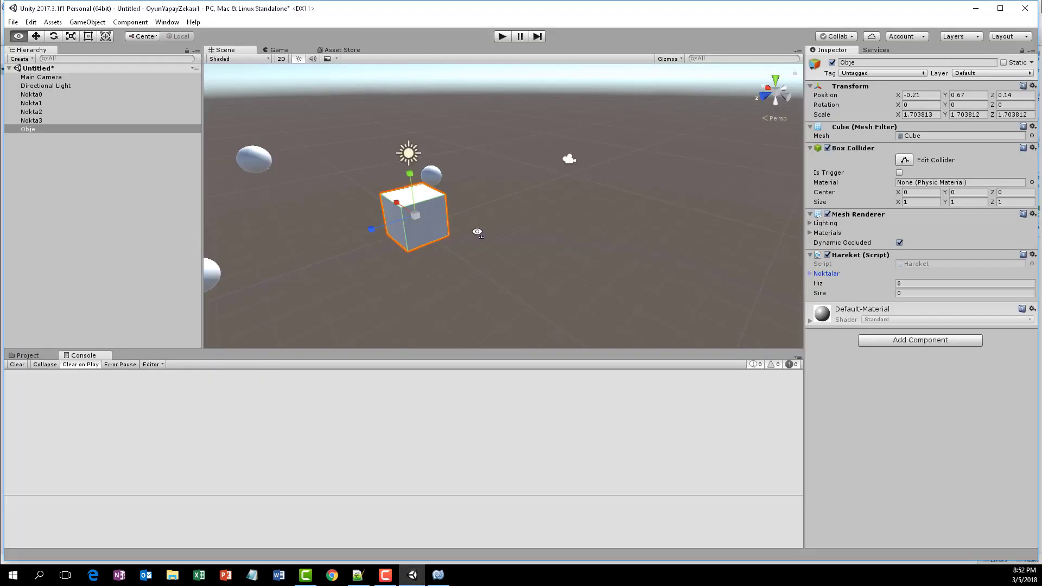
{"action": "left_click_drag", "start_coordinate": [477, 231], "coordinate": [327, 215], "text": "alt"}
{"action": "left_click", "coordinate": [300, 213]}
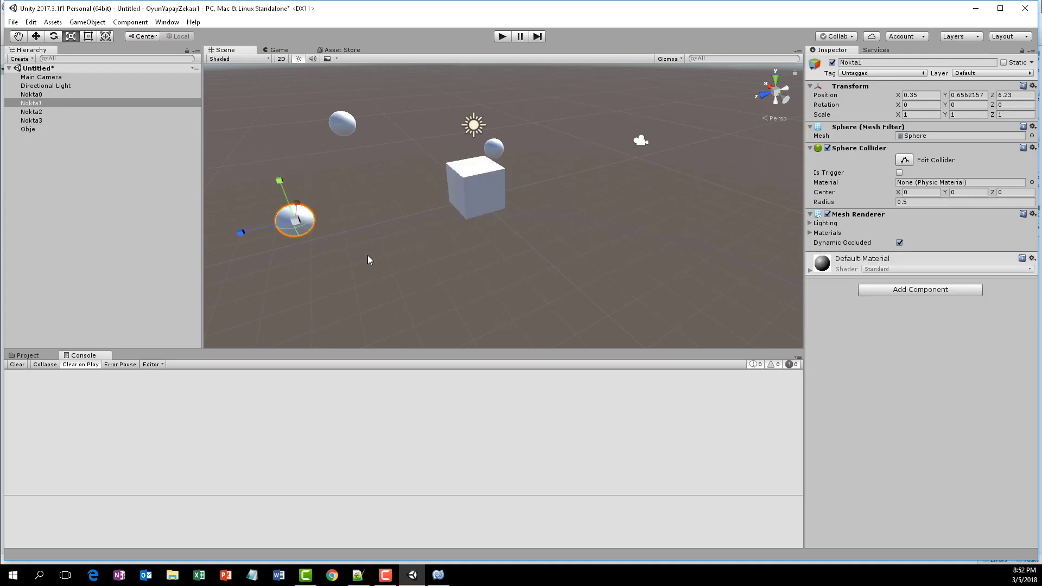
{"action": "left_click", "coordinate": [438, 574]}
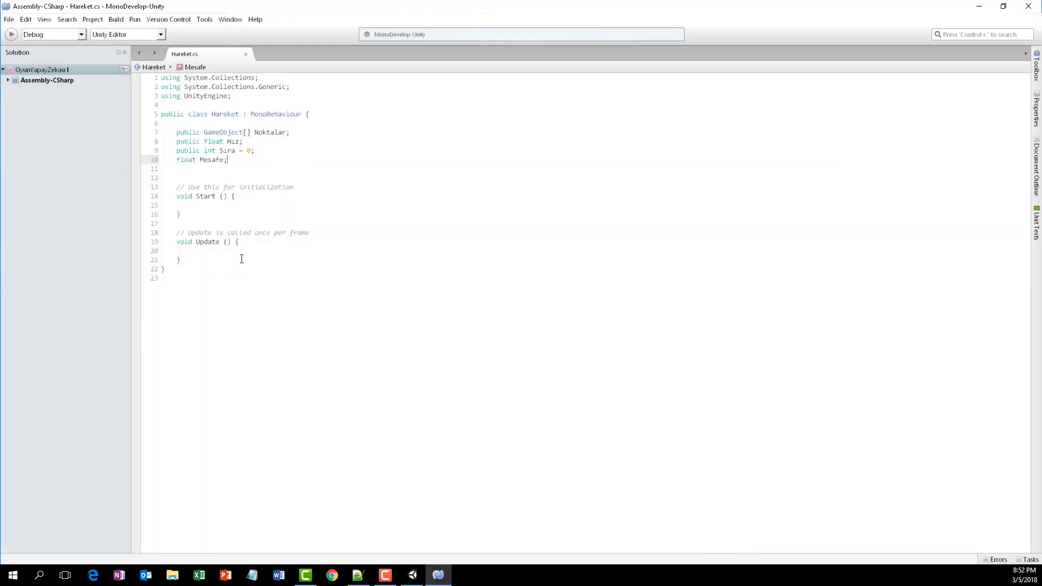
Step: Start an Update line assigning transform.position = Vector3.MoveTowards(...)
{"action": "left_click", "coordinate": [230, 256]}
{"action": "key", "text": "Return"}
{"action": "key", "text": "Up"}
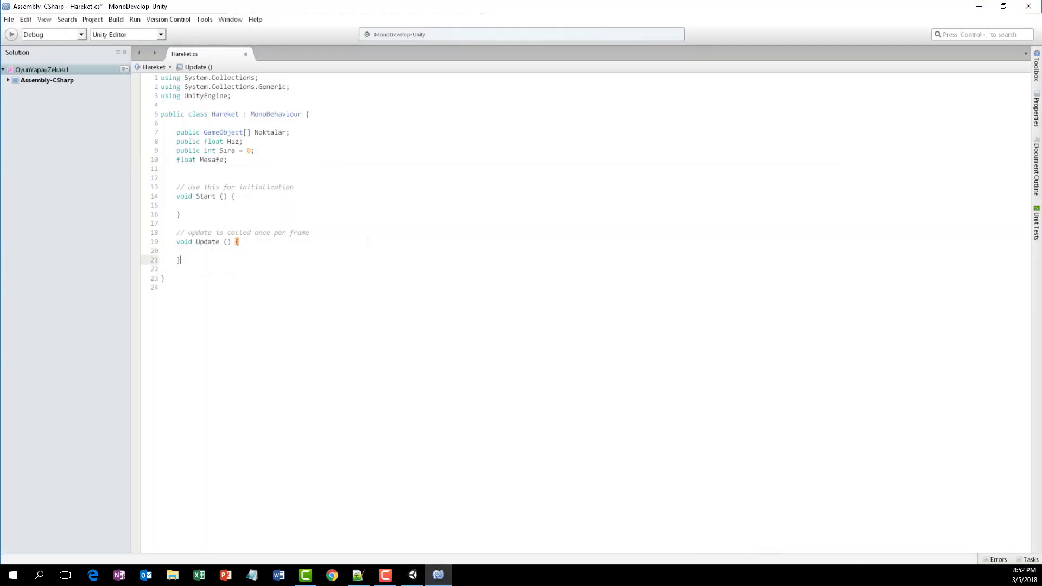
{"action": "key", "text": "Up"}
{"action": "type", "text": "transform"}
{"action": "type", "text": ".pos"}
{"action": "key", "text": "Return"}
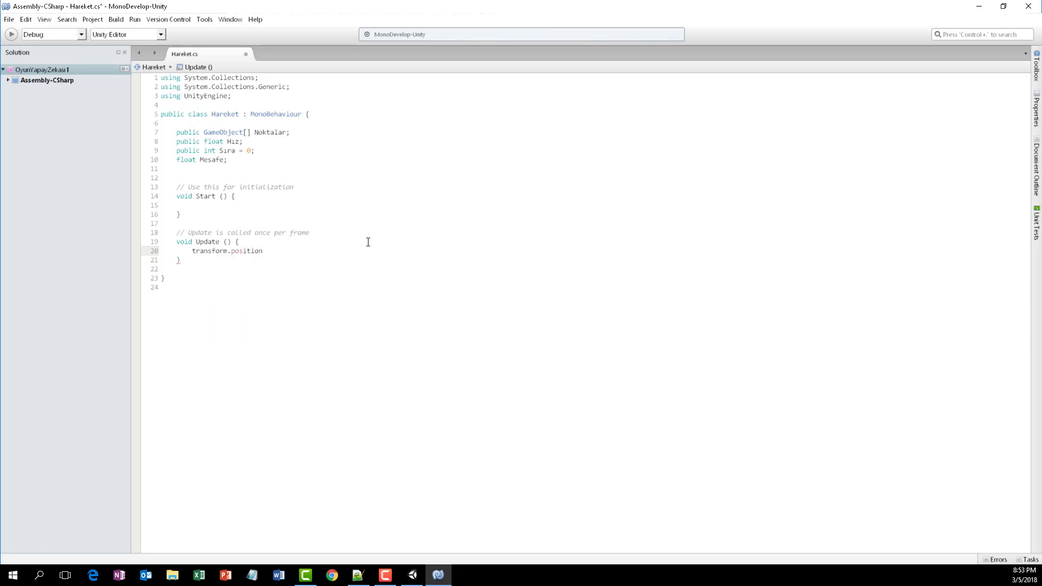
{"action": "type", "text": "=Vecto"}
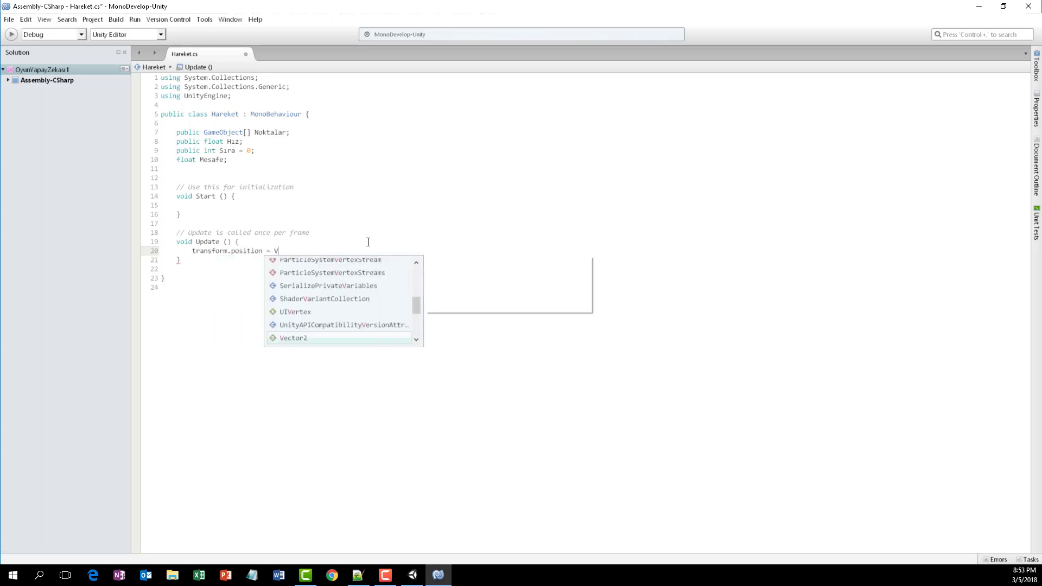
{"action": "type", "text": "r3"}
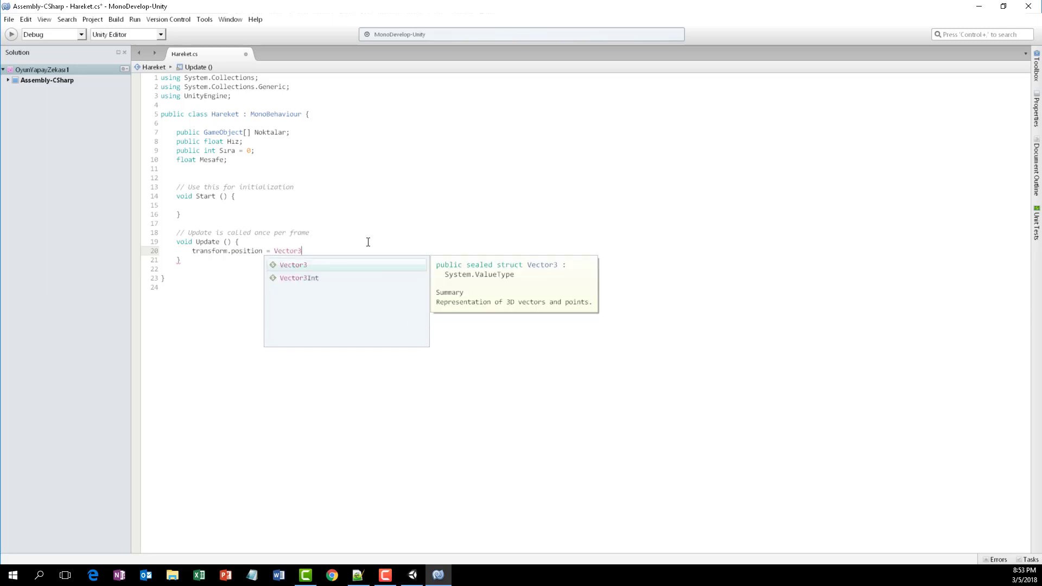
{"action": "type", "text": ".m"}
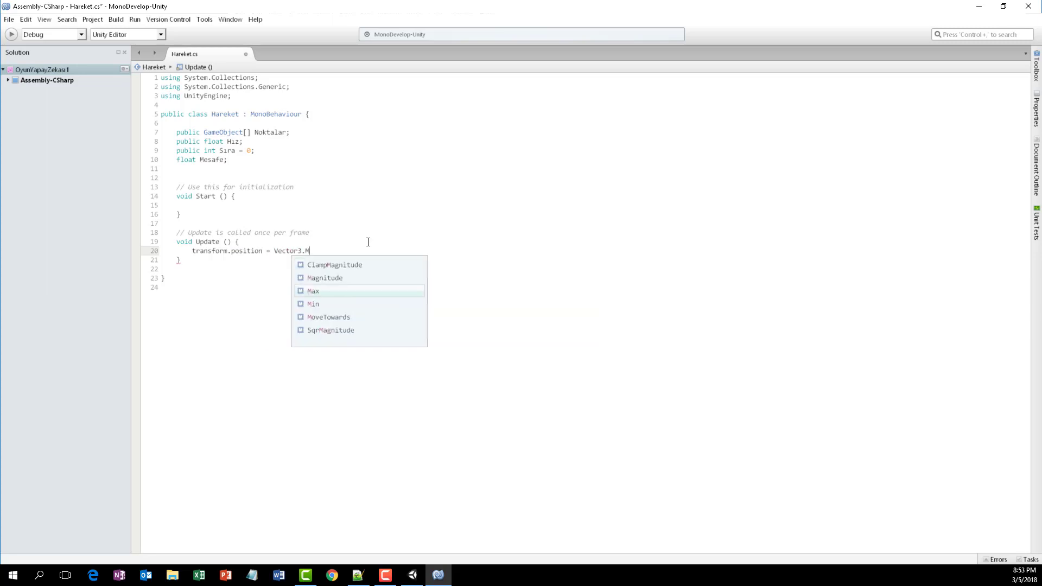
{"action": "type", "text": "o"}
{"action": "key", "text": "Return"}
{"action": "type", "text": ")"}
{"action": "key", "text": "Return"}
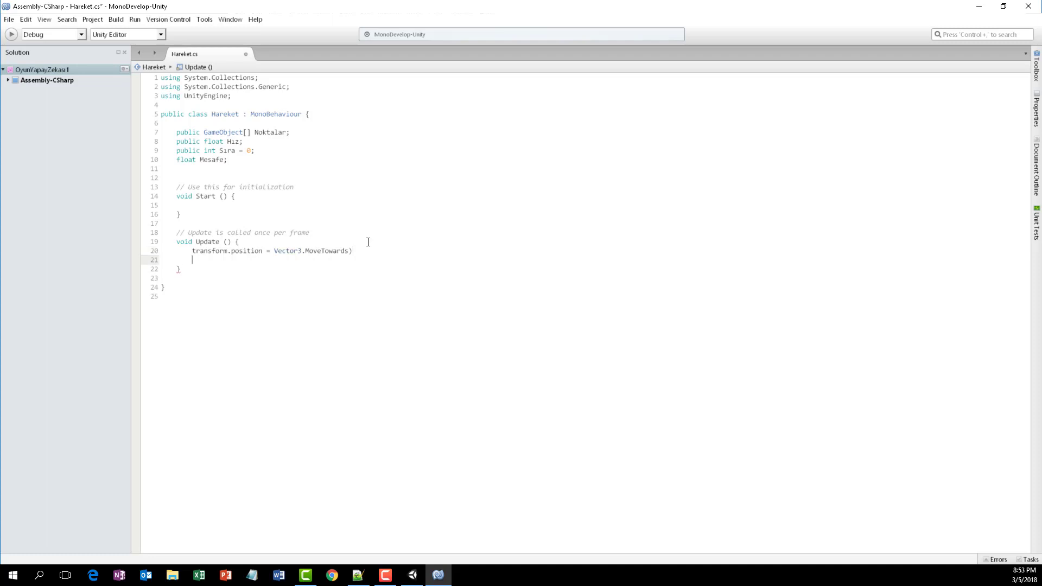
{"action": "key", "text": "BackSpace"}
{"action": "key", "text": "BackSpace"}
Step: Pass transform.position and Noktalar[1] as the MoveTowards arguments, then save
{"action": "type", "text": "()"}
{"action": "type", "text": "t"}
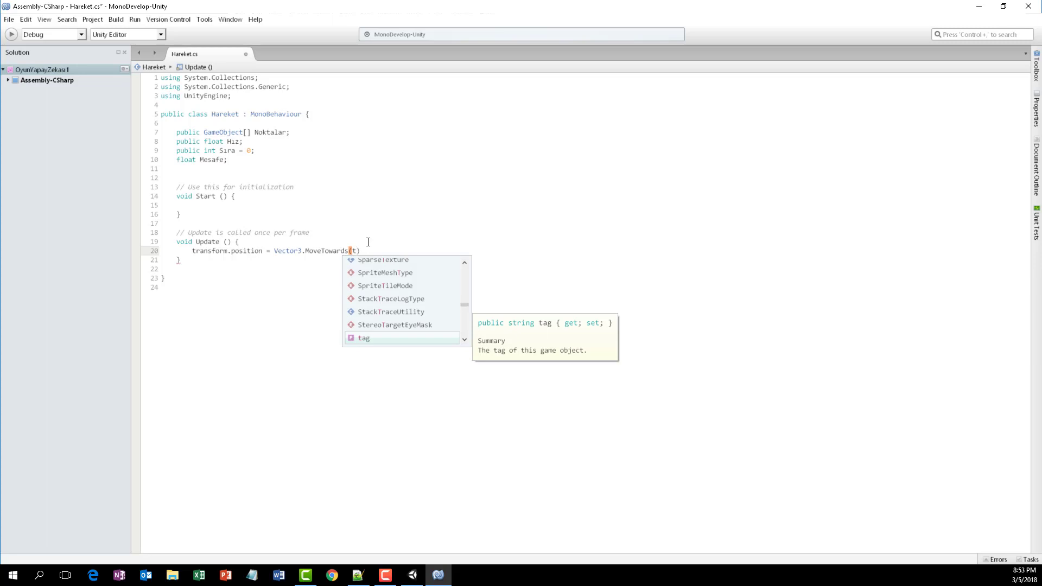
{"action": "type", "text": "ran"}
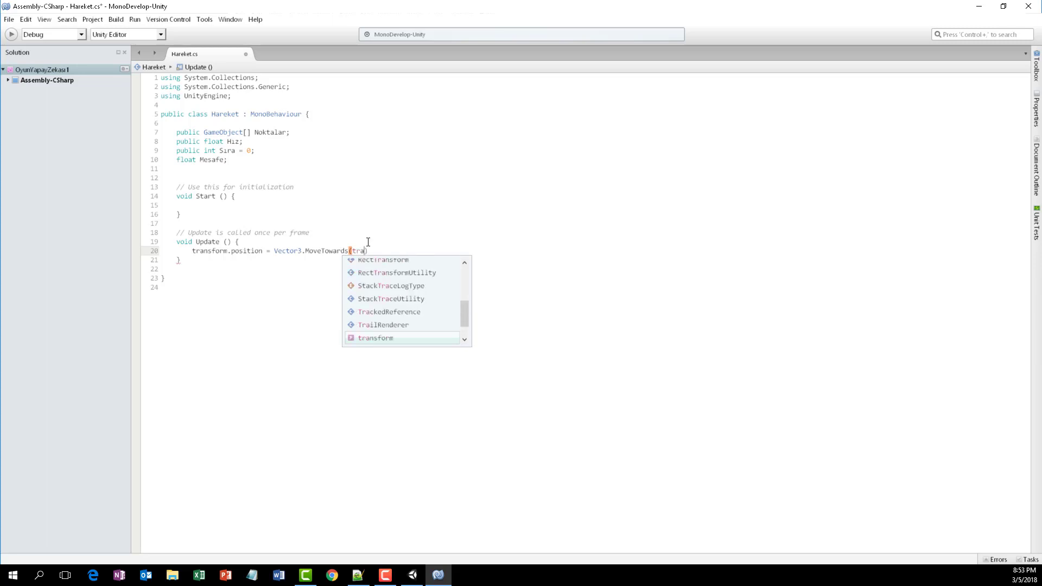
{"action": "type", "text": ".po"}
{"action": "key", "text": "Return"}
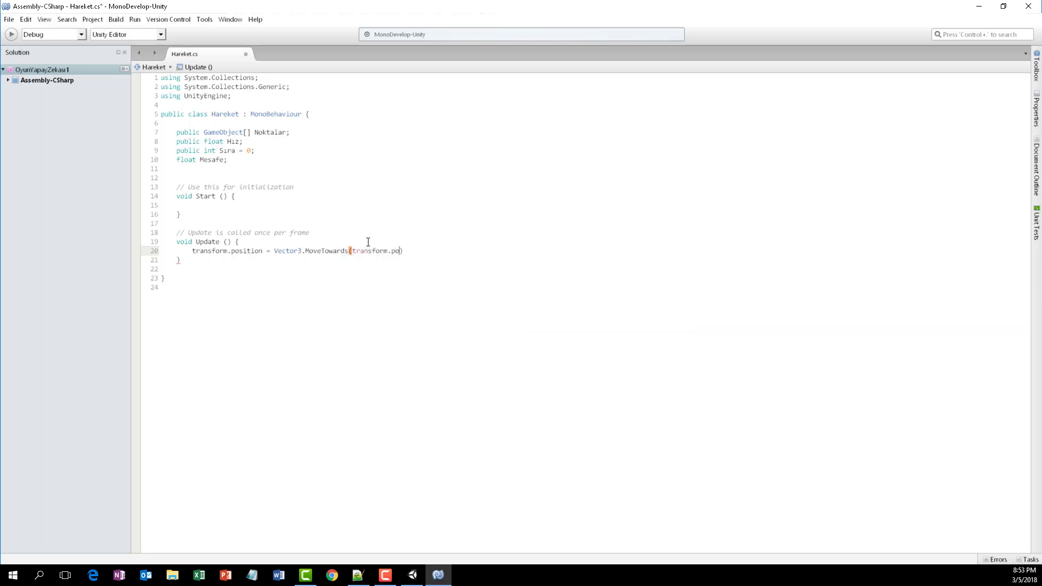
{"action": "type", "text": "sition,"}
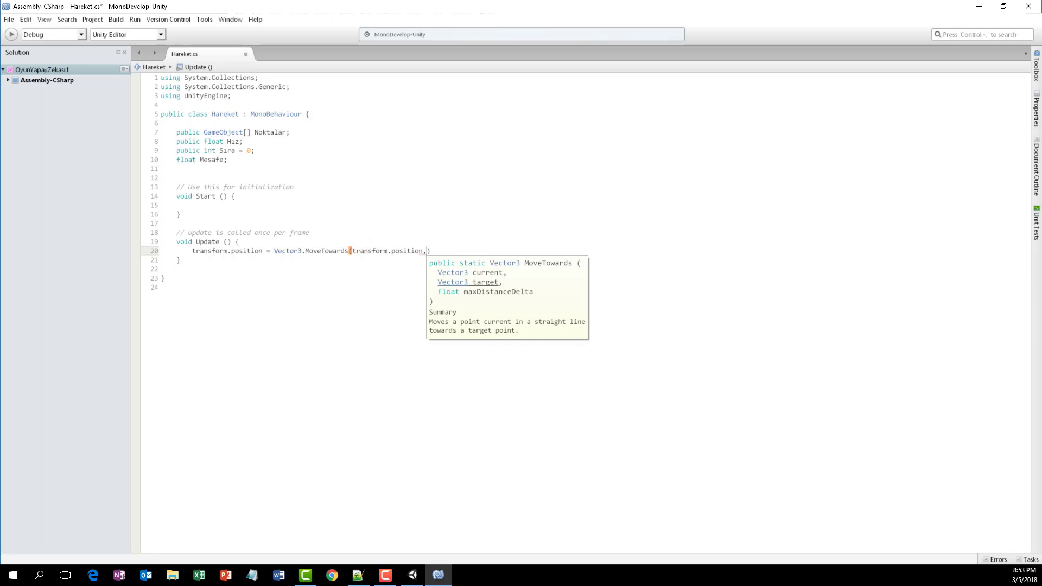
{"action": "type", "text": "Nok"}
{"action": "key", "text": "Return"}
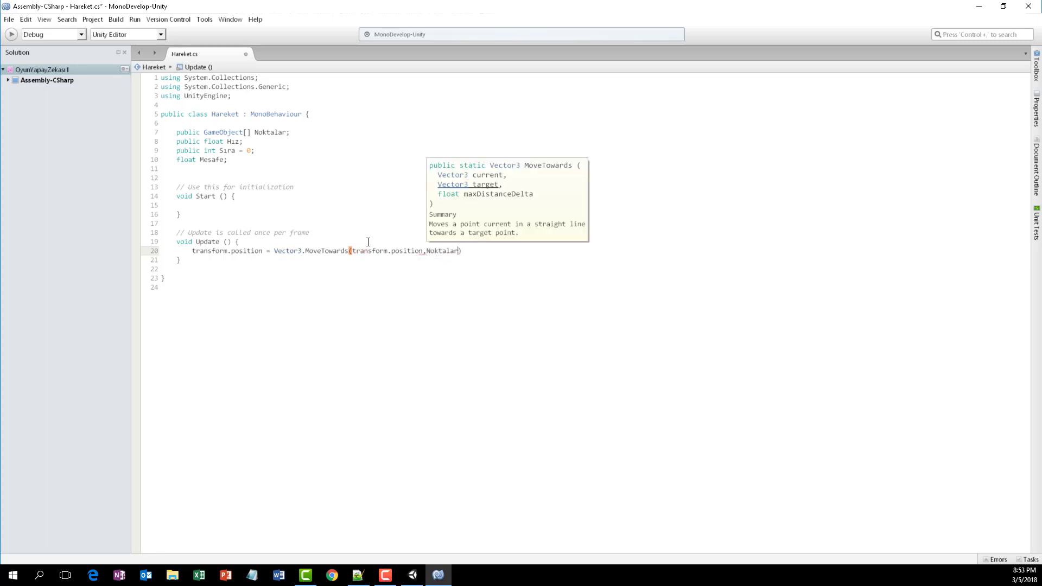
{"action": "type", "text": "["}
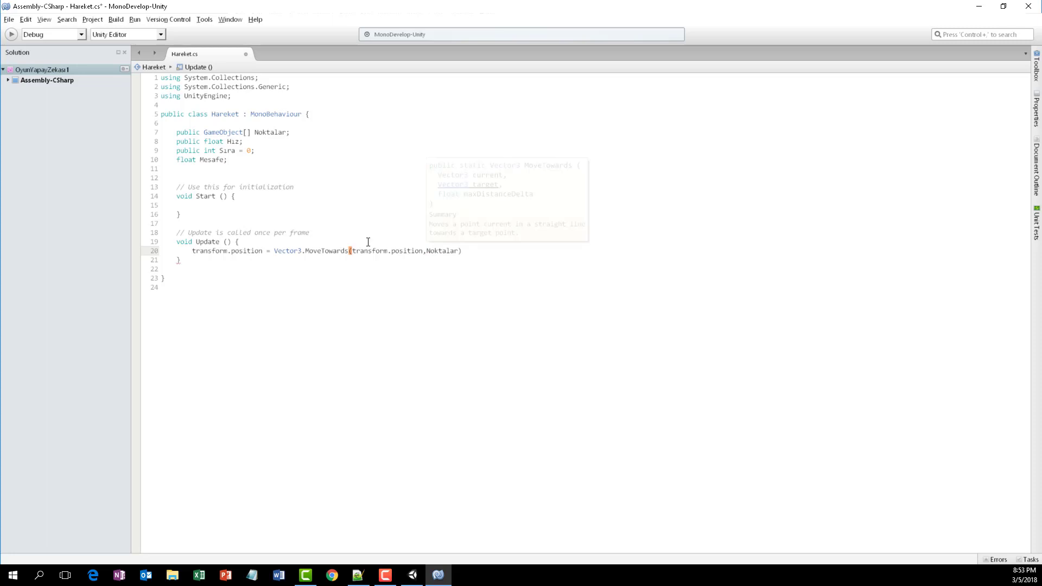
{"action": "type", "text": "1"}
{"action": "left_click", "coordinate": [467, 256]}
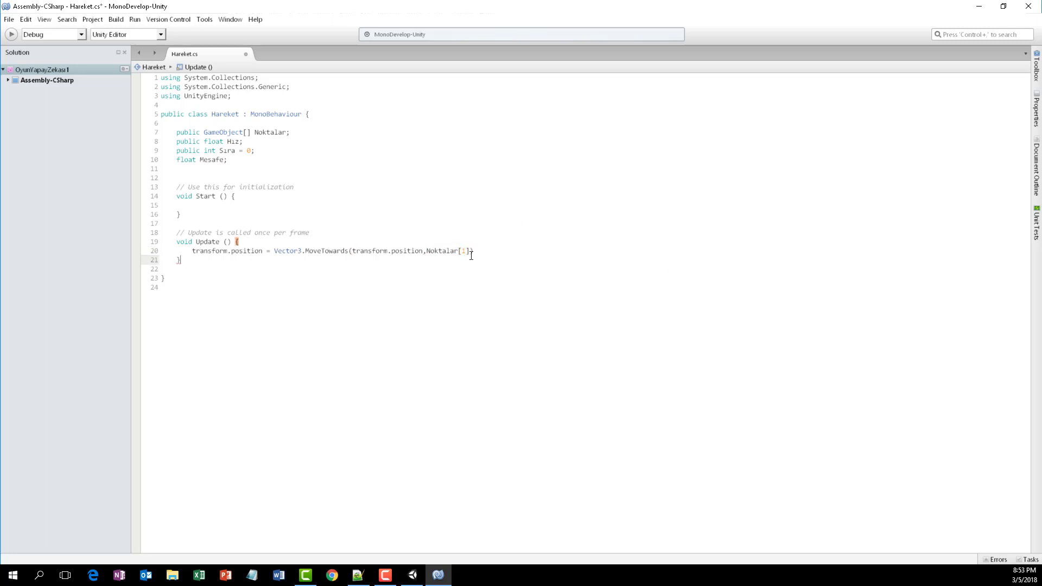
{"action": "key", "text": "ctrl+s"}
Step: Add Hız * Time.deltaTime as the step argument, close the statement, and return to Unity
{"action": "left_click", "coordinate": [471, 254]}
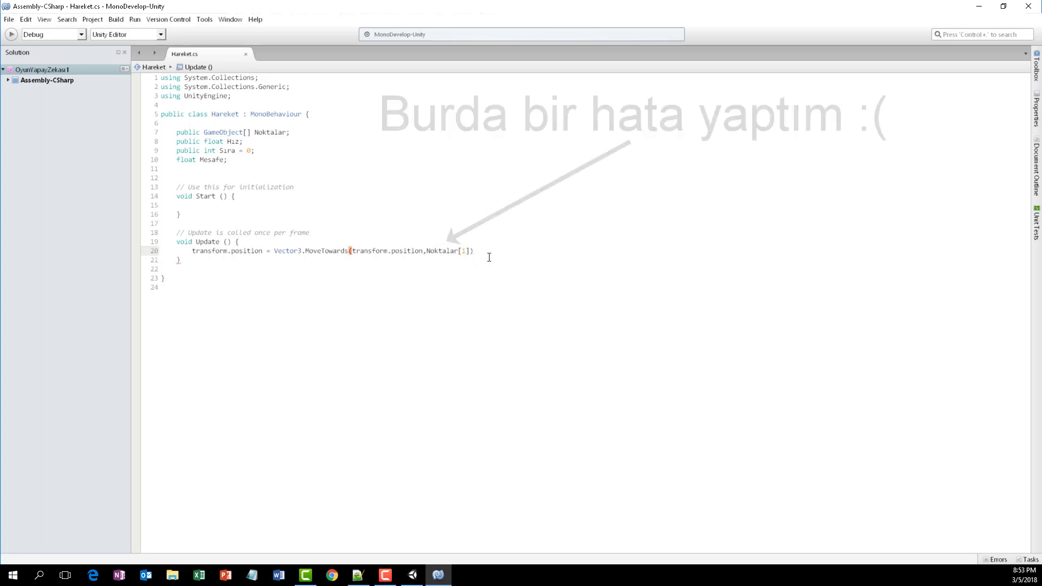
{"action": "type", "text": ",H"}
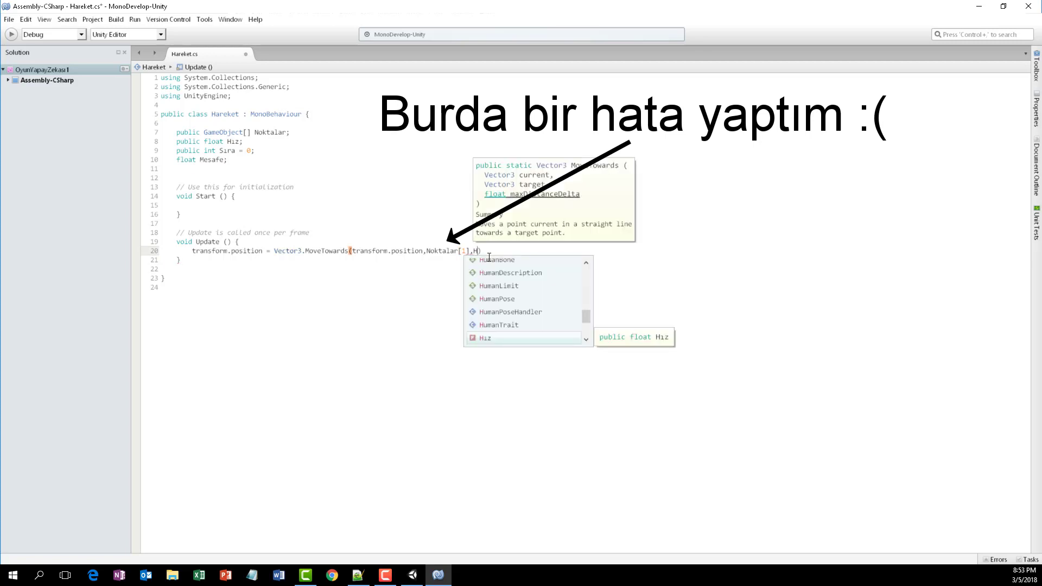
{"action": "type", "text": "ız*"}
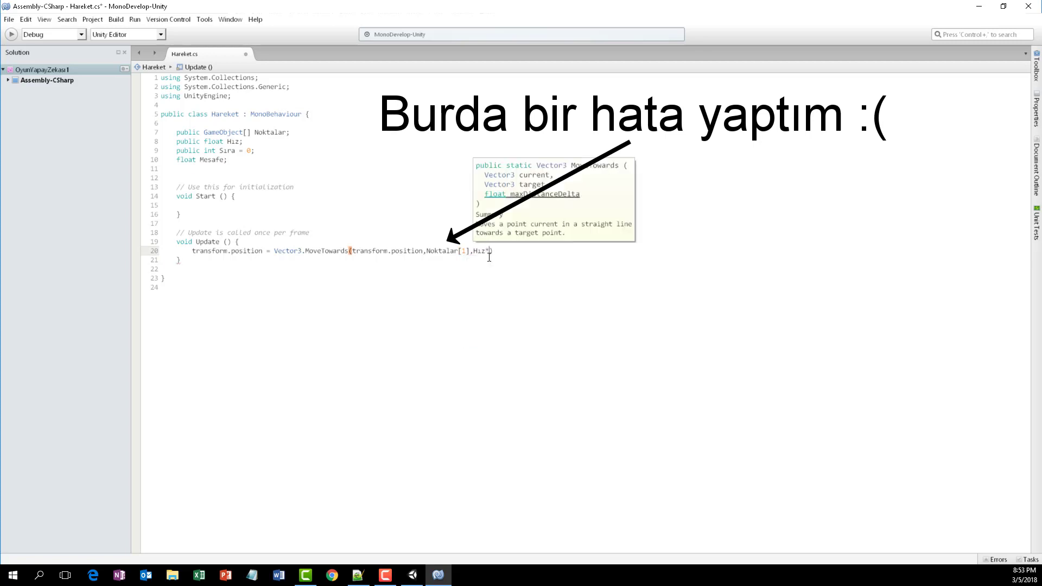
{"action": "type", "text": "Time.de"}
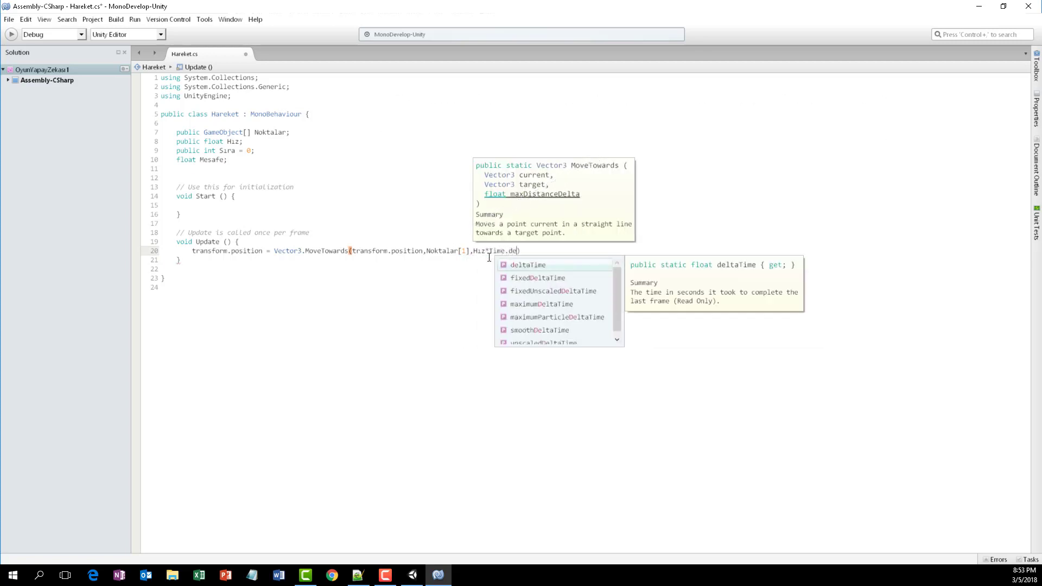
{"action": "key", "text": "Return"}
{"action": "type", "text": ";"}
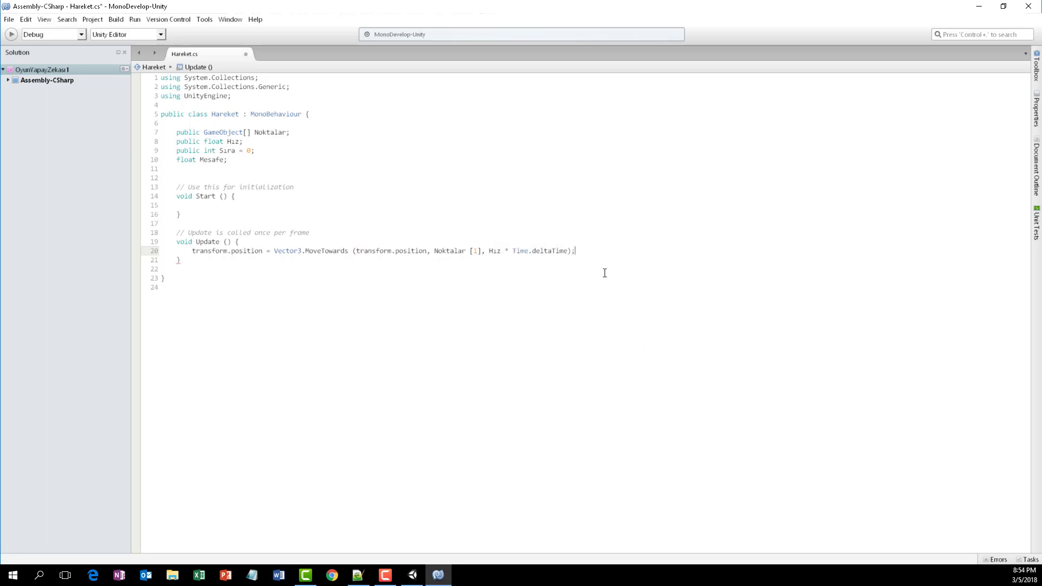
{"action": "left_click", "coordinate": [413, 575]}
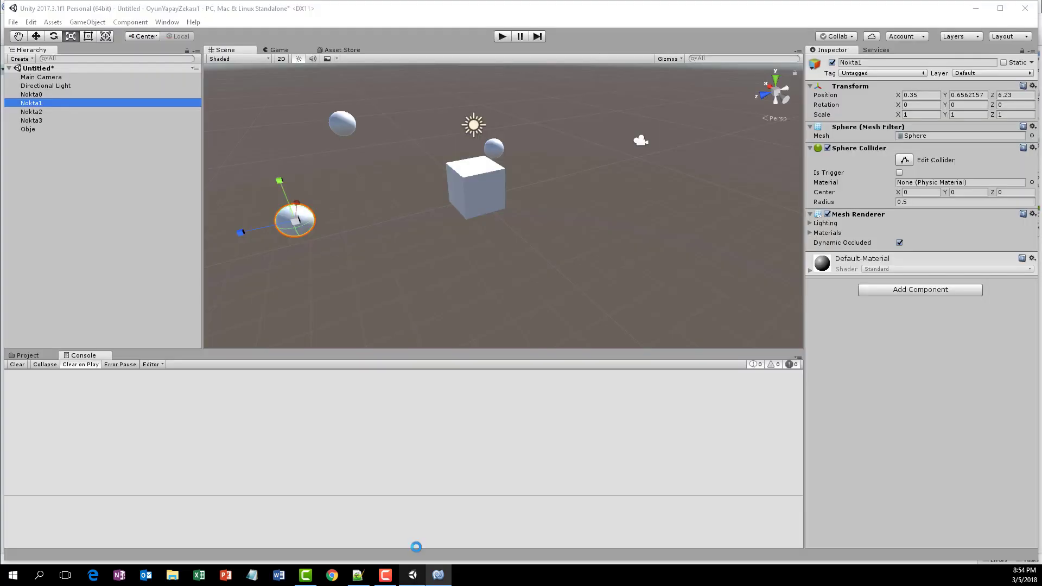
Step: Change the MoveTowards target on line 20 to Noktalar[1].transform.position
{"action": "left_click", "coordinate": [32, 129]}
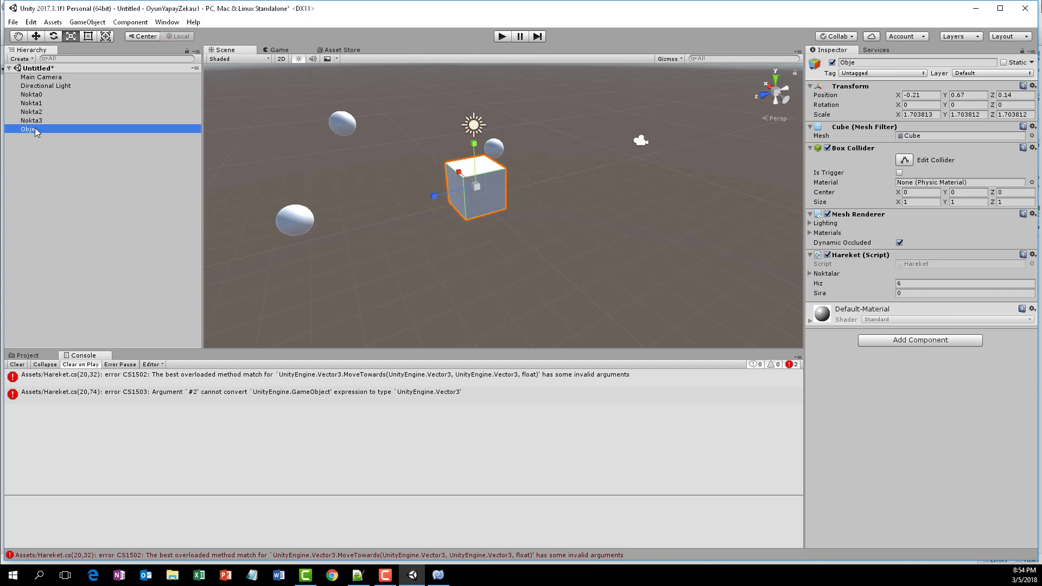
{"action": "key", "text": "alt+Tab"}
{"action": "type", "text": "["}
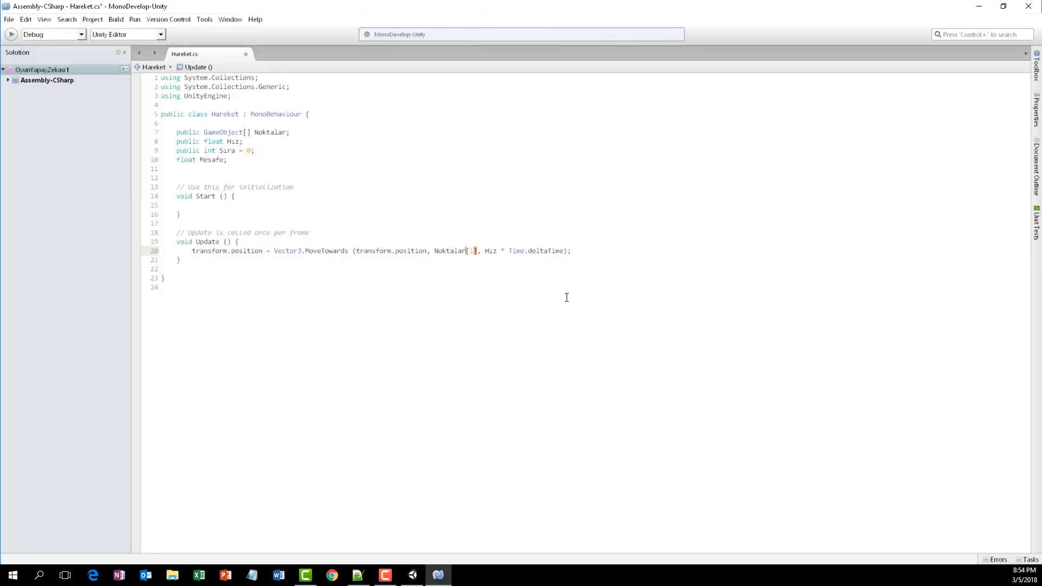
{"action": "key", "text": "Right"}
{"action": "type", "text": "."}
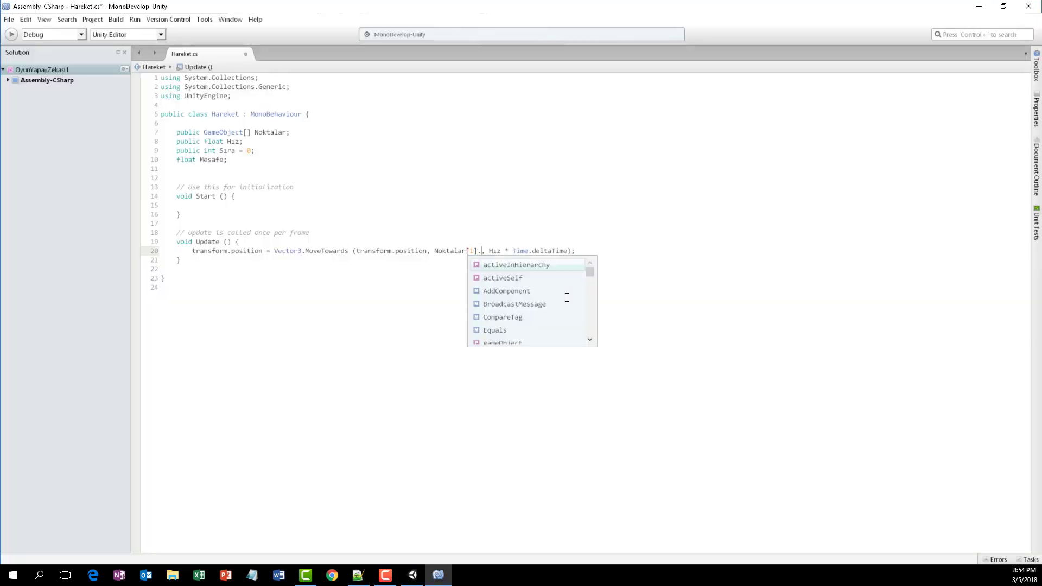
{"action": "type", "text": "transform."}
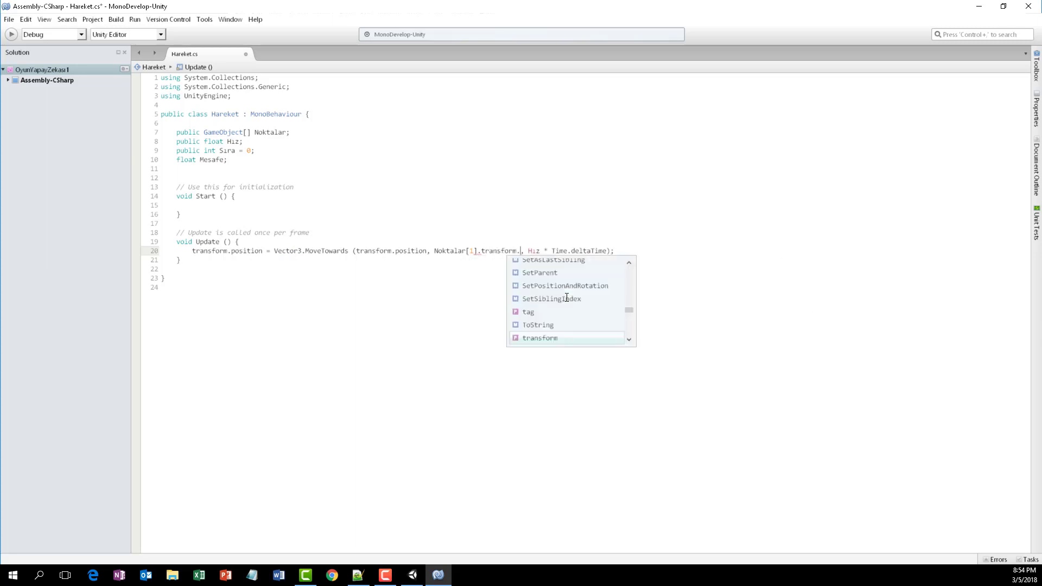
{"action": "type", "text": "pos"}
{"action": "key", "text": "Return"}
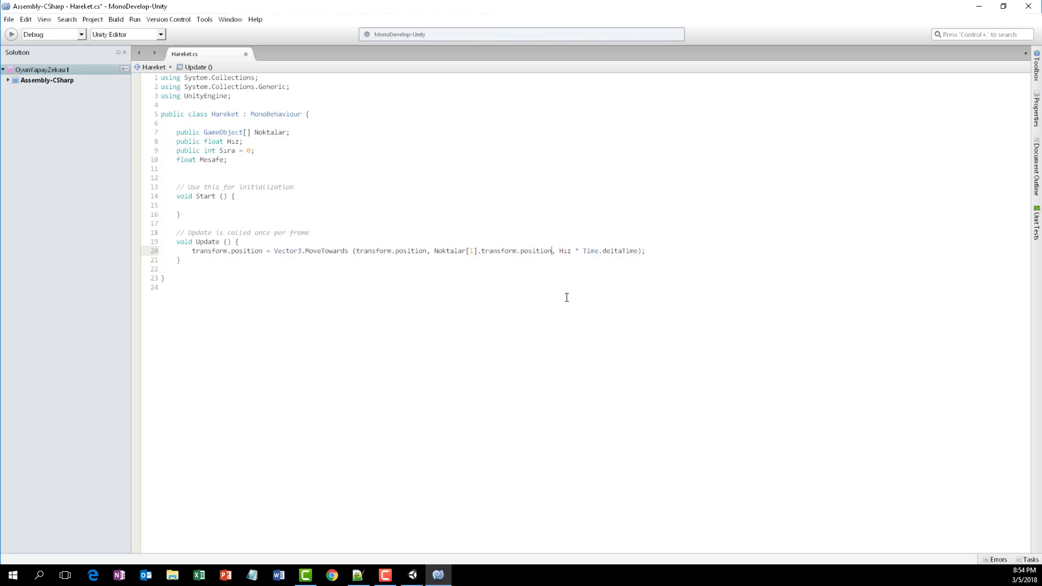
{"action": "key", "text": "alt+Tab"}
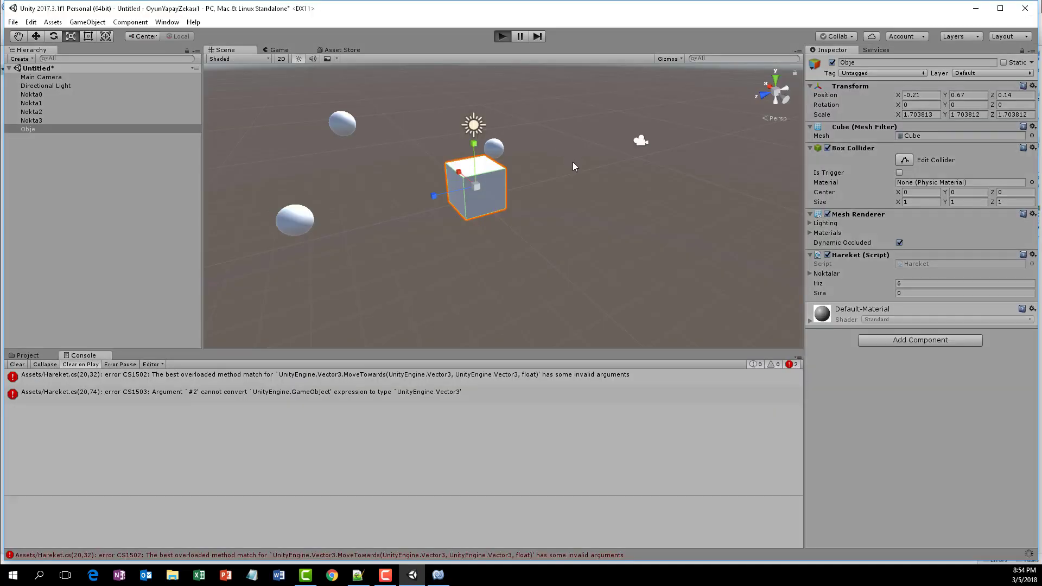
Step: Play-test the scene and watch Obje move to Nokta1 in the Scene view, then stop
{"action": "key", "text": "ctrl+p"}
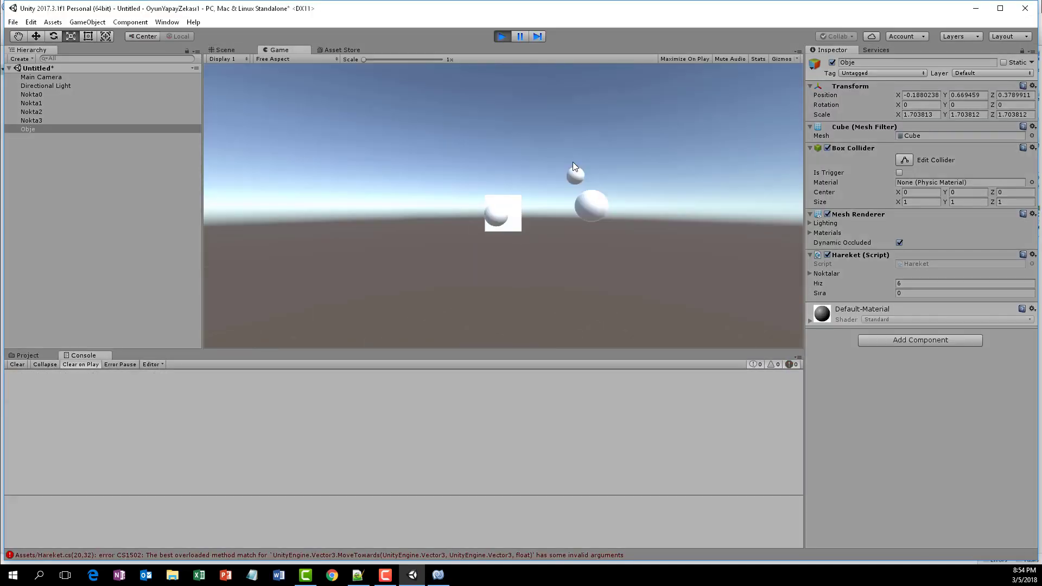
{"action": "left_click", "coordinate": [242, 48]}
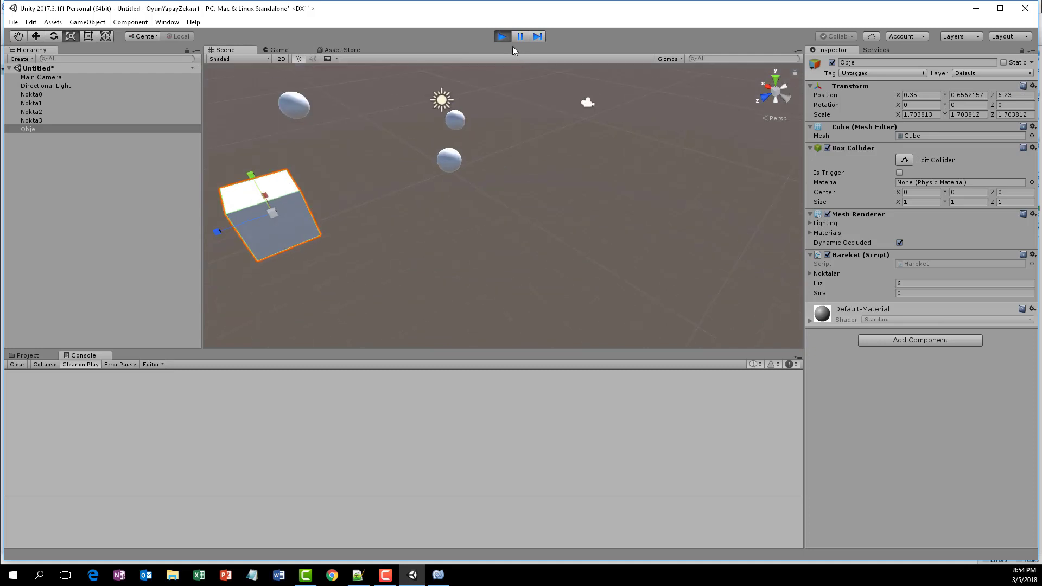
{"action": "left_click", "coordinate": [502, 36]}
{"action": "left_click", "coordinate": [501, 36]}
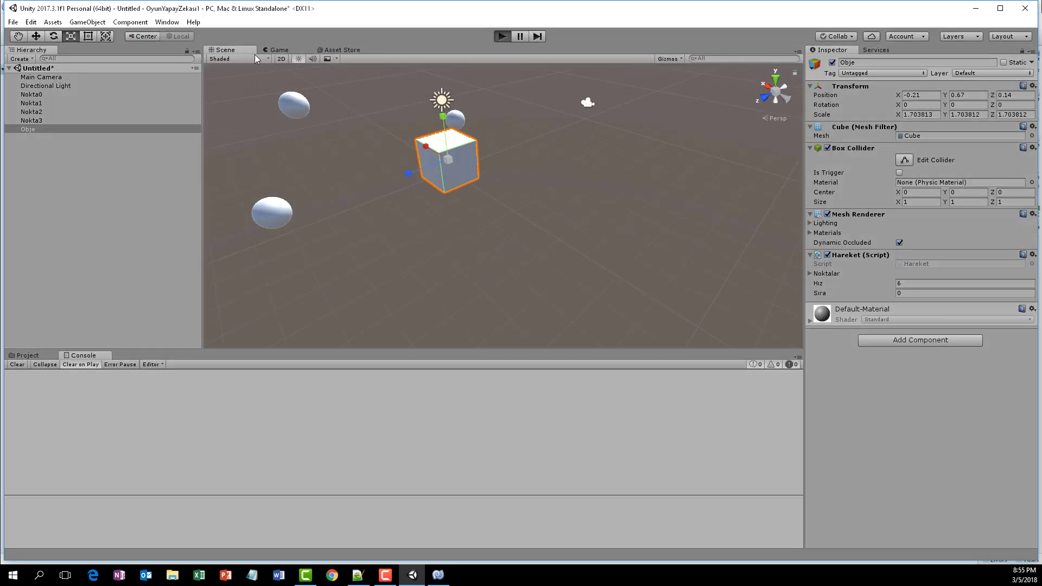
{"action": "left_click", "coordinate": [226, 50]}
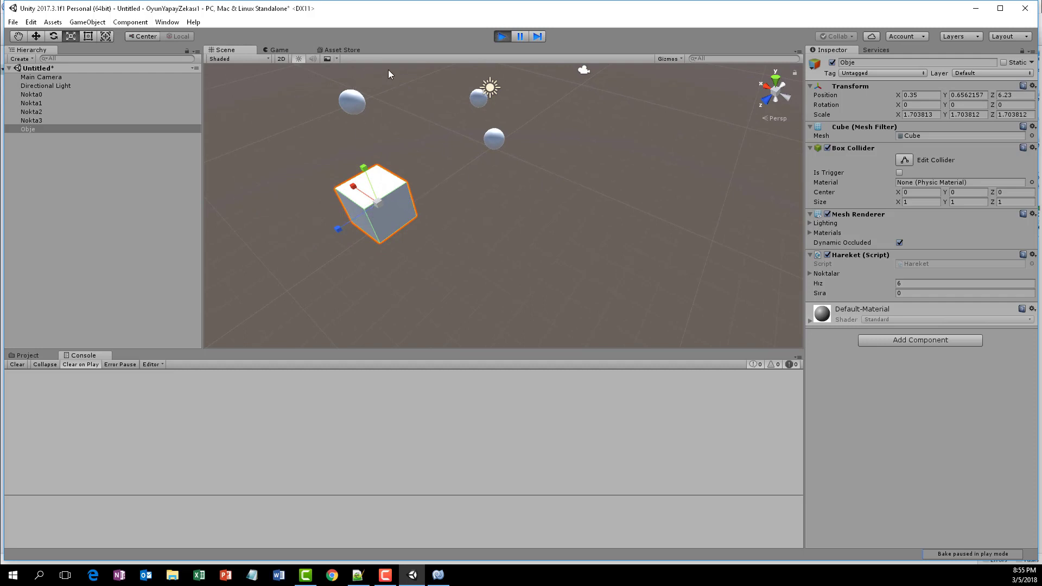
{"action": "left_click", "coordinate": [505, 37]}
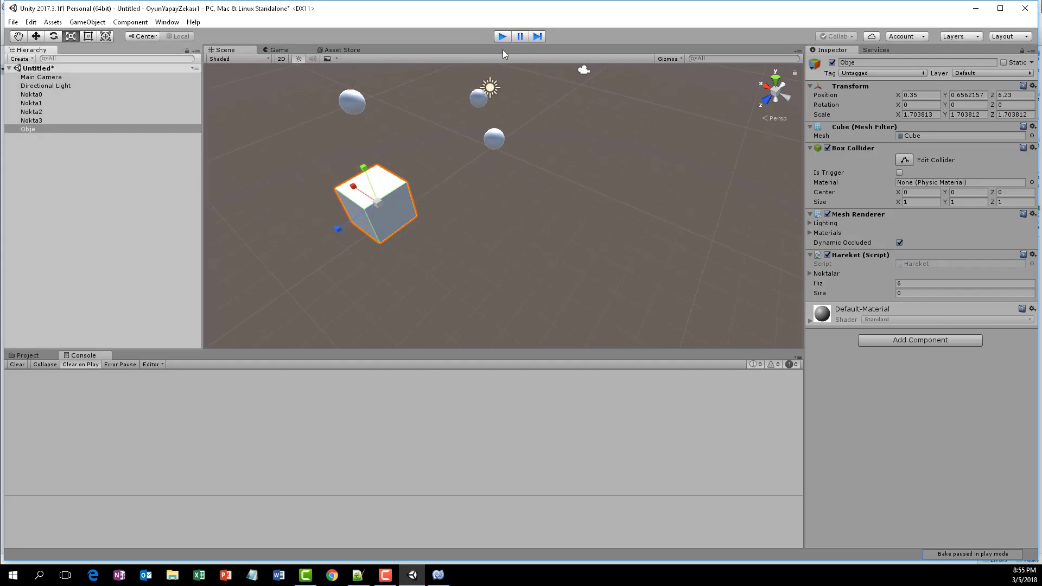
{"action": "left_click", "coordinate": [439, 575]}
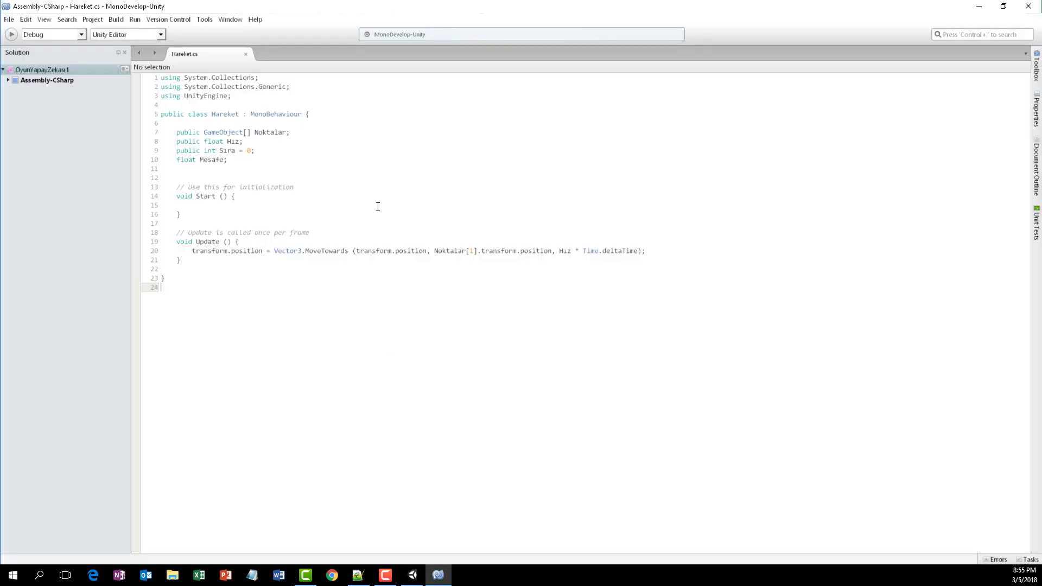
Step: Replace the fixed index 1 in the MoveTowards target with Noktalar[Sıra]
{"action": "left_click", "coordinate": [197, 153]}
{"action": "key", "text": "shift+End"}
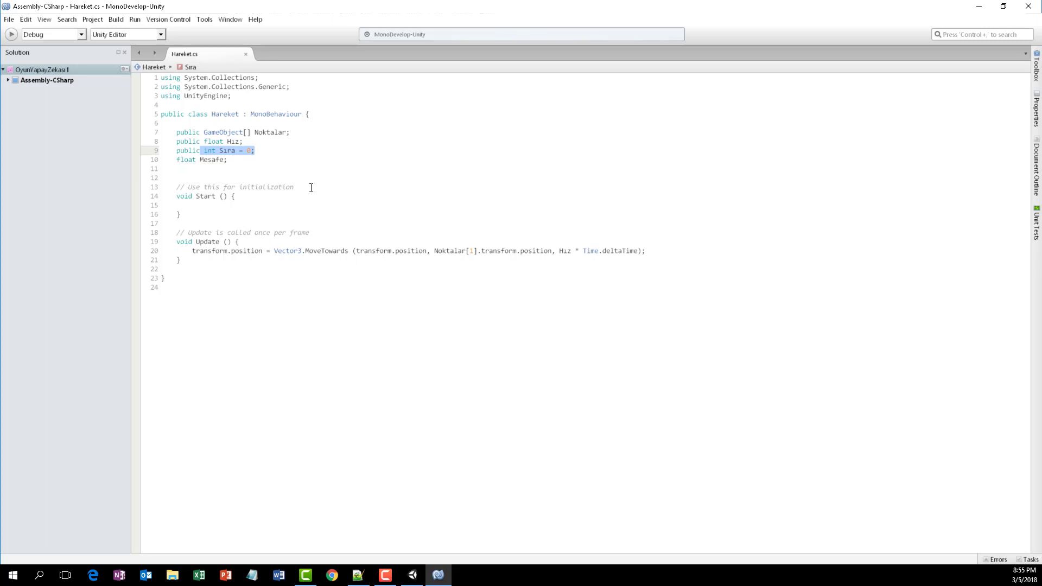
{"action": "left_click", "coordinate": [262, 241]}
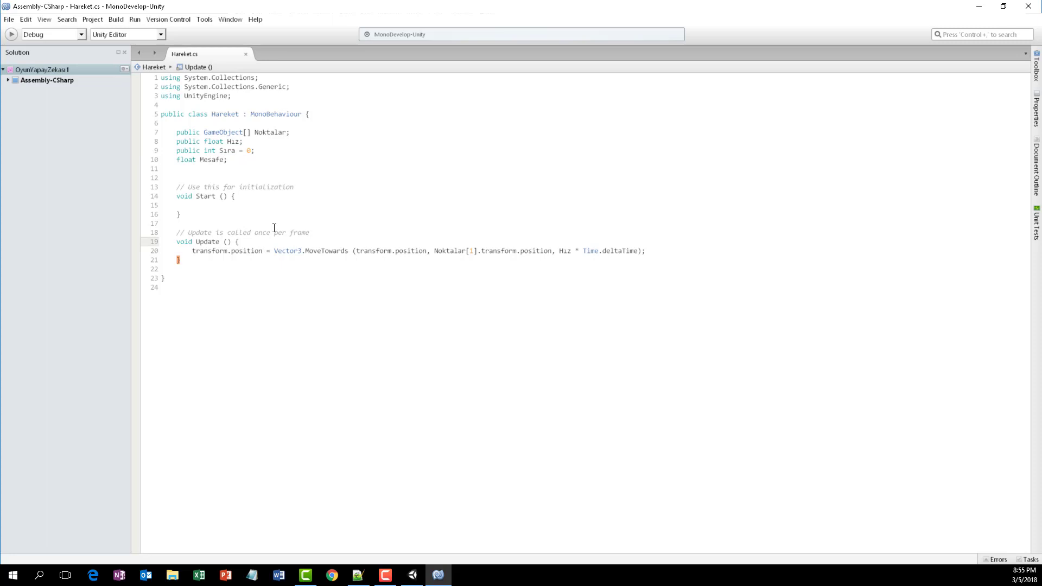
{"action": "left_click", "coordinate": [471, 250]}
{"action": "key", "text": "BackSpace"}
{"action": "type", "text": "Sı"}
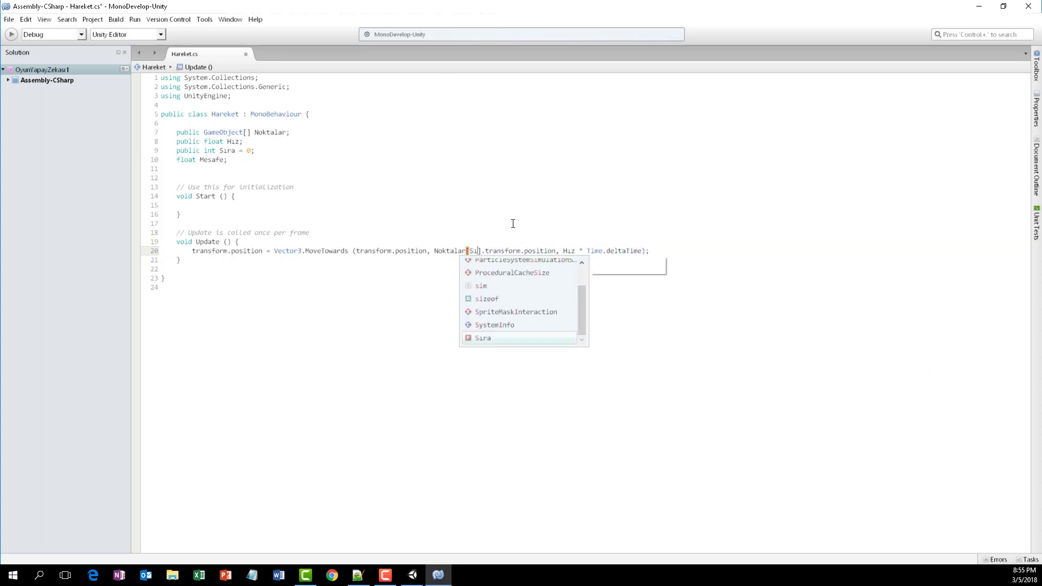
{"action": "type", "text": "ra"}
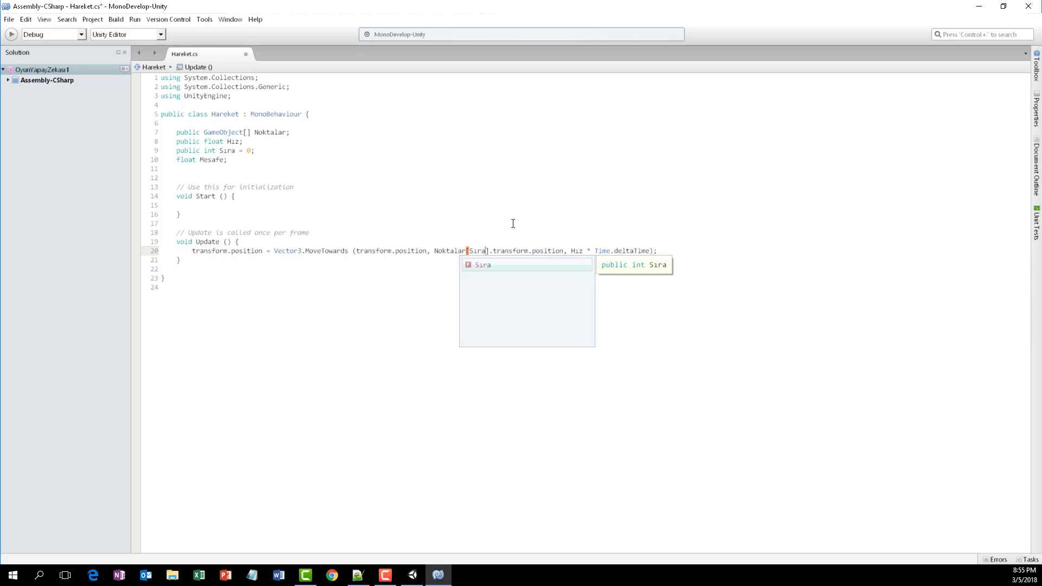
{"action": "key", "text": "Escape"}
Step: Add Mesafe = Vector3.Distance(transform.position, Noktalar[Sıra].transform.position); above it and save
{"action": "key", "text": "Up"}
{"action": "key", "text": "End"}
{"action": "key", "text": "Return"}
{"action": "key", "text": "Return"}
{"action": "key", "text": "Return"}
{"action": "key", "text": "Up"}
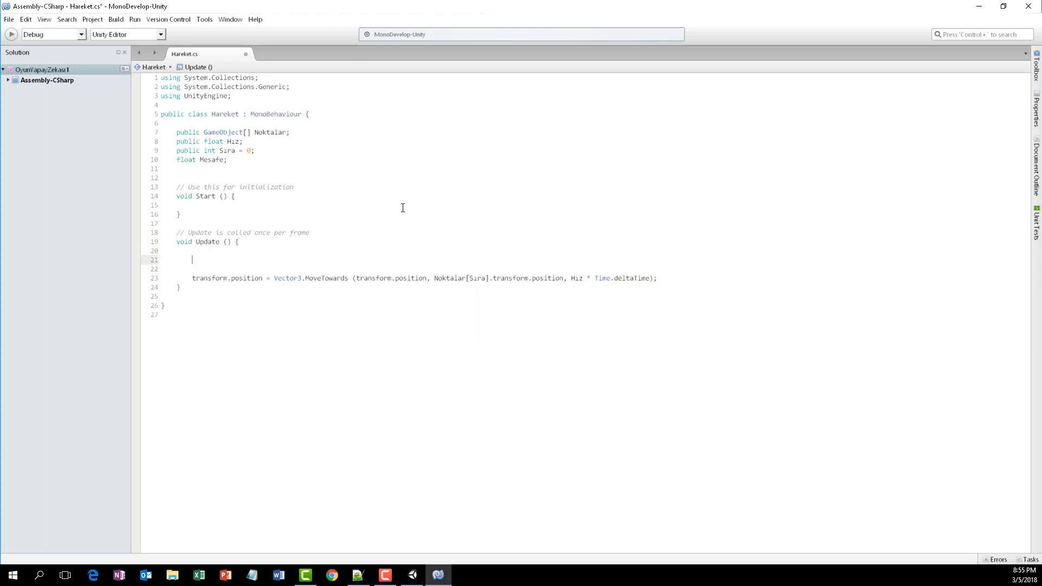
{"action": "key", "text": "Up"}
{"action": "type", "text": "Me"}
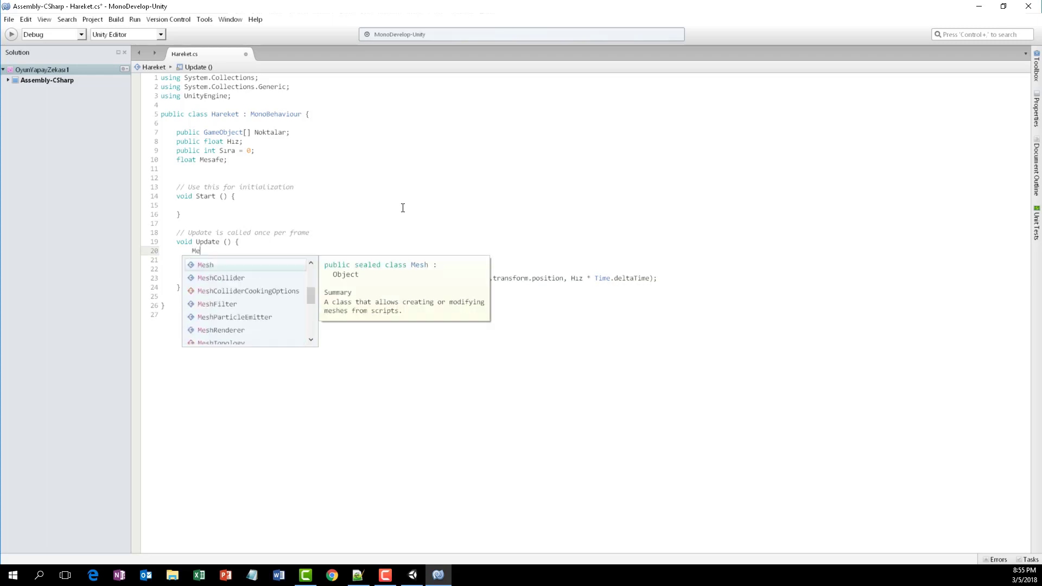
{"action": "type", "text": "safe = "}
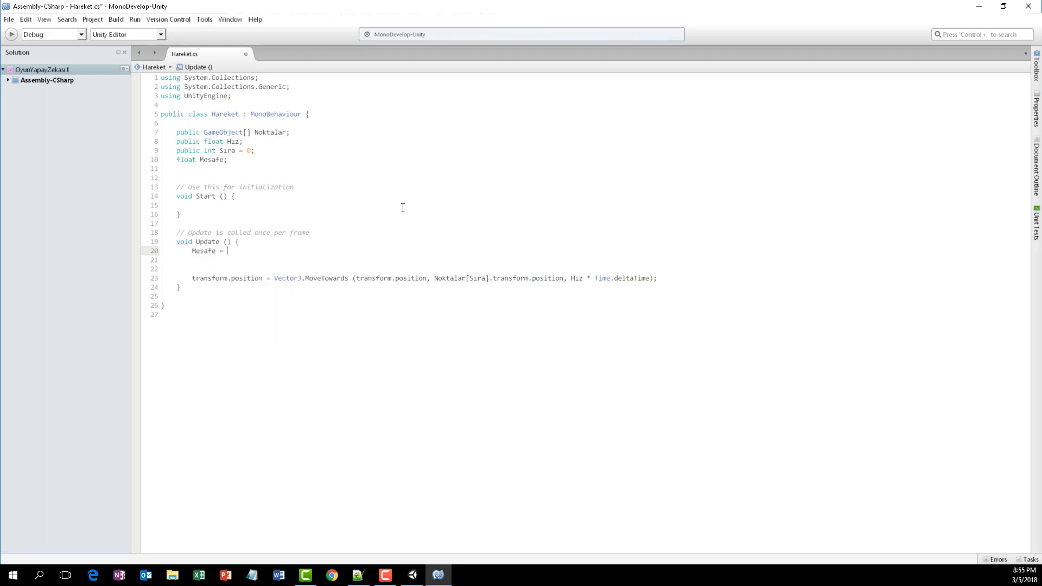
{"action": "type", "text": "Vector3."}
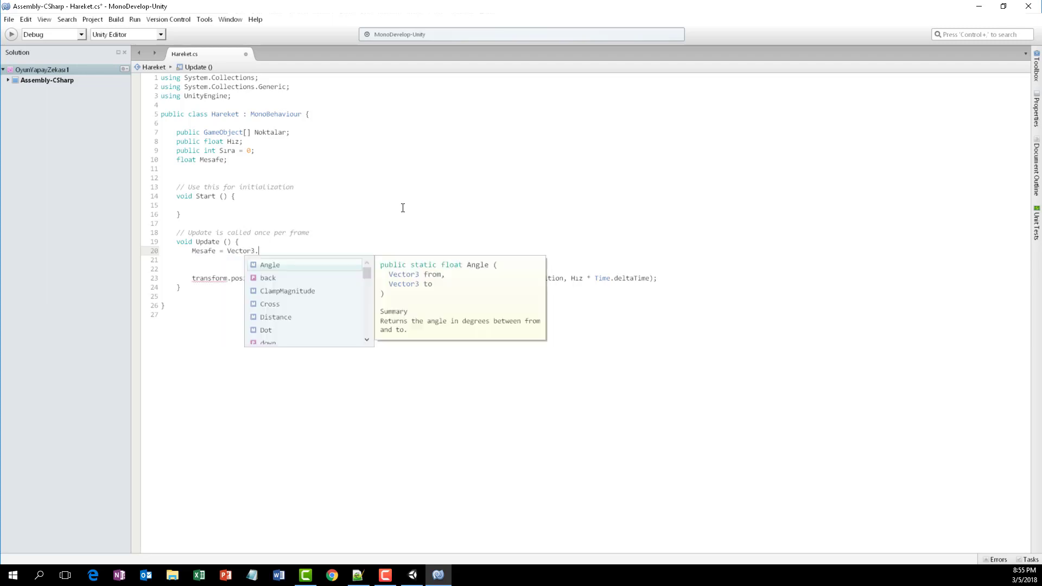
{"action": "type", "text": "Dis"}
{"action": "key", "text": "Return"}
{"action": "type", "text": "("}
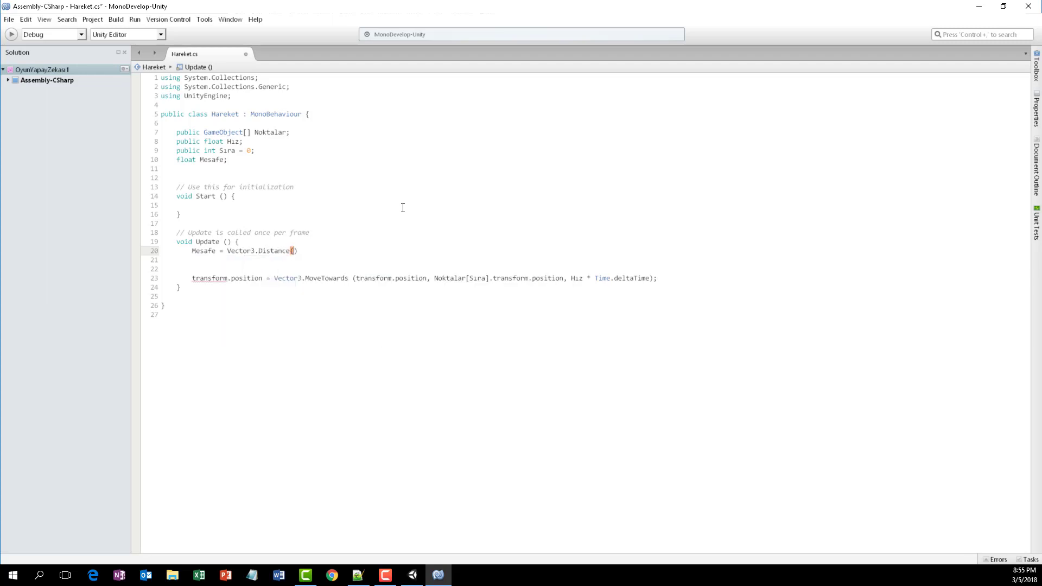
{"action": "type", "text": "tran"}
{"action": "key", "text": "Return"}
{"action": "type", "text": ".pos"}
{"action": "key", "text": "Return"}
{"action": "type", "text": ","}
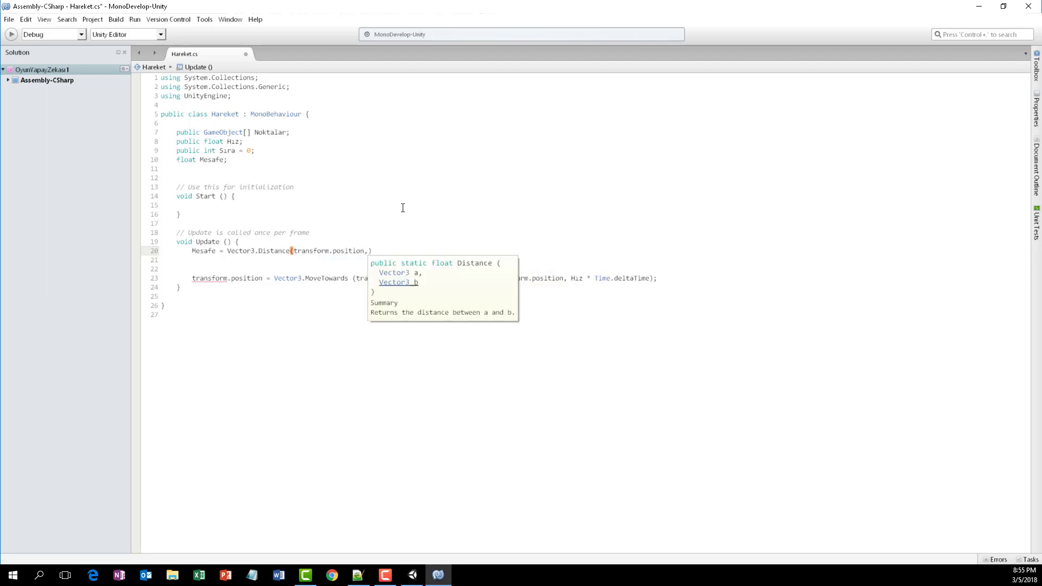
{"action": "type", "text": " Nok"}
{"action": "key", "text": "Return"}
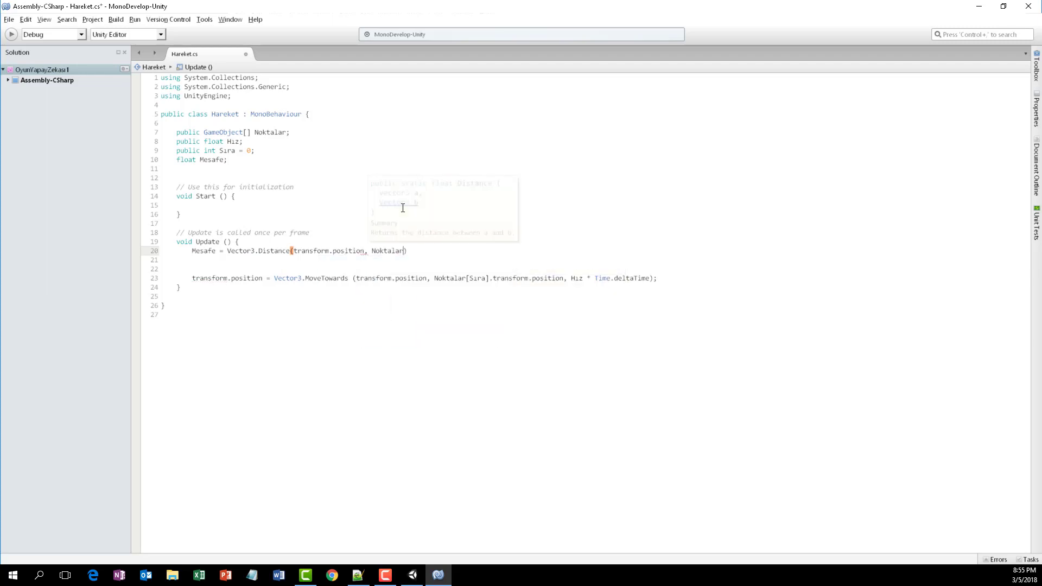
{"action": "type", "text": "["}
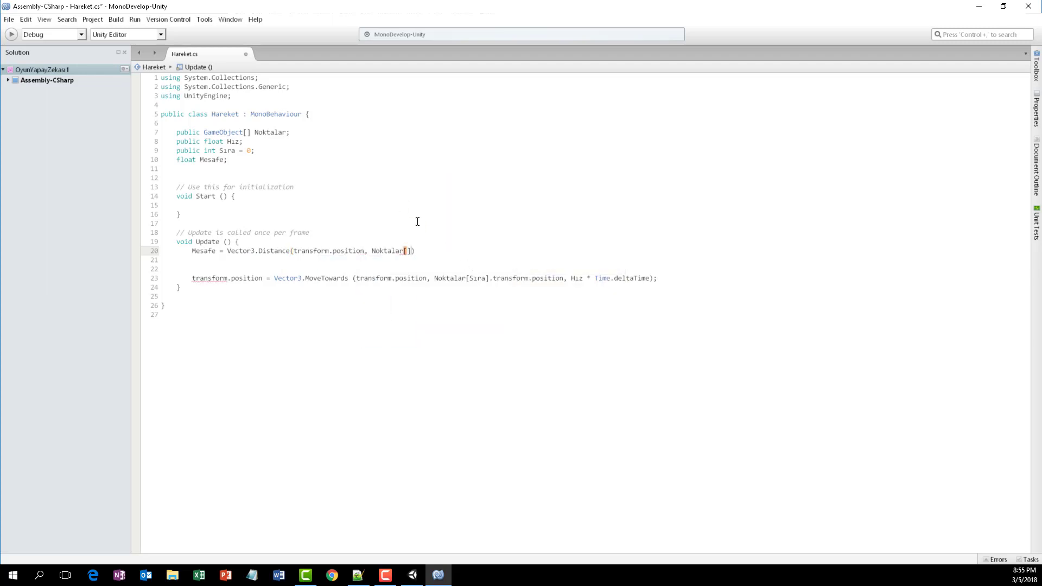
{"action": "type", "text": "Sıra].transform"}
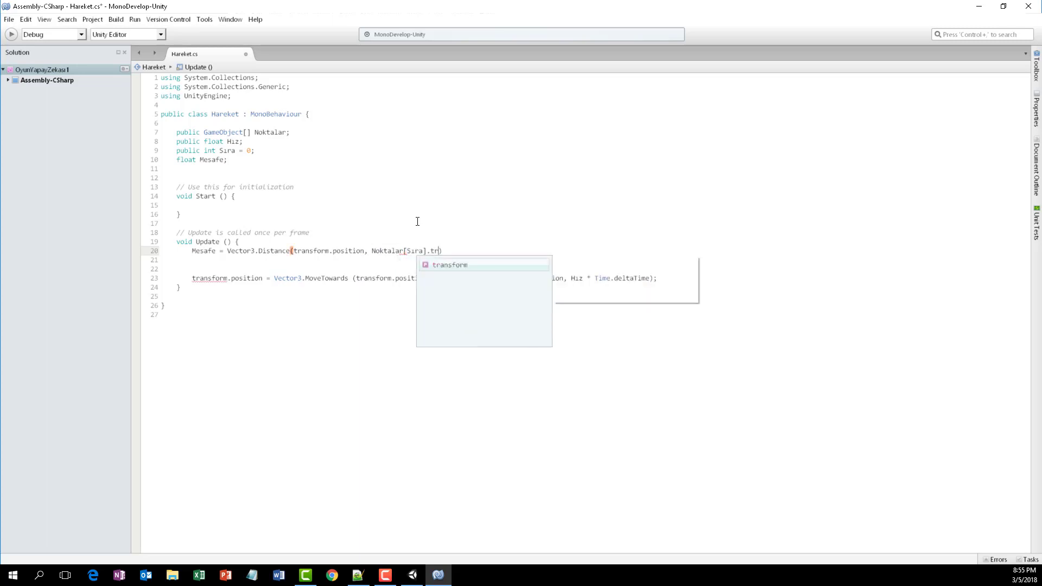
{"action": "type", "text": ".po"}
{"action": "key", "text": "Return"}
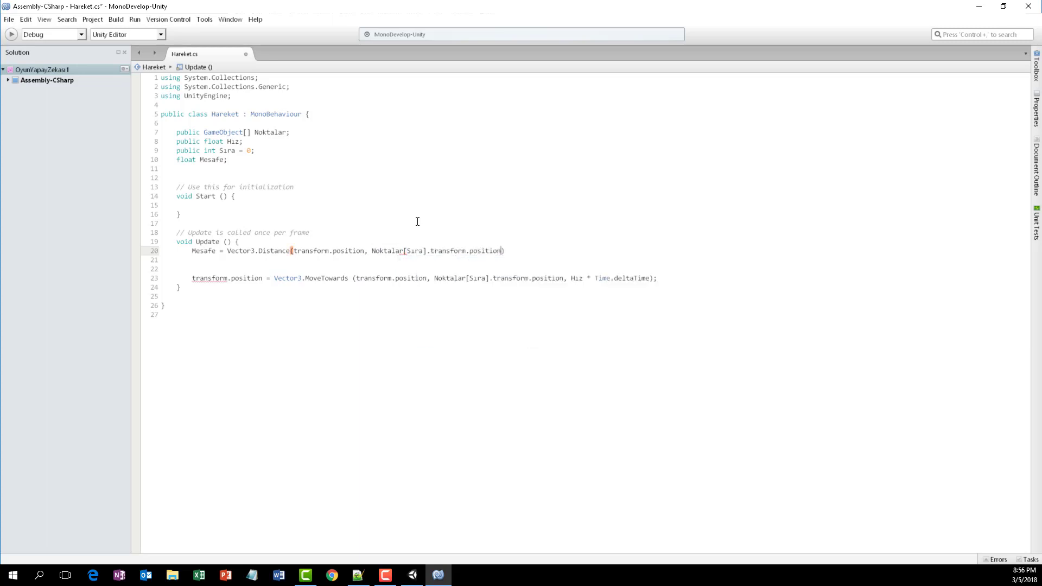
{"action": "type", "text": ";"}
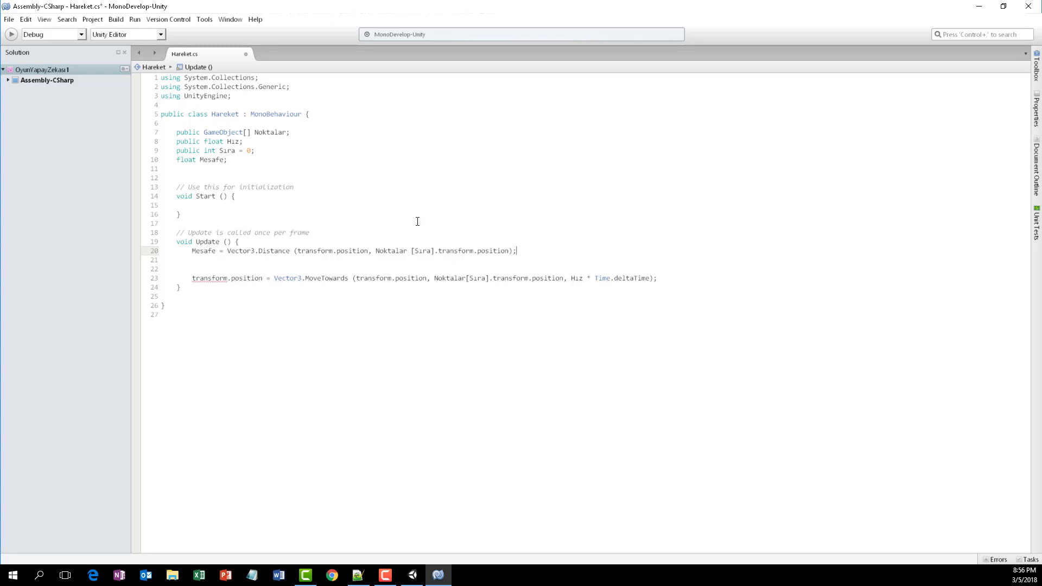
{"action": "key", "text": "ctrl+s"}
Step: Add if (Mesafe <= 1) { Sıra++; } below the distance line
{"action": "key", "text": "Down"}
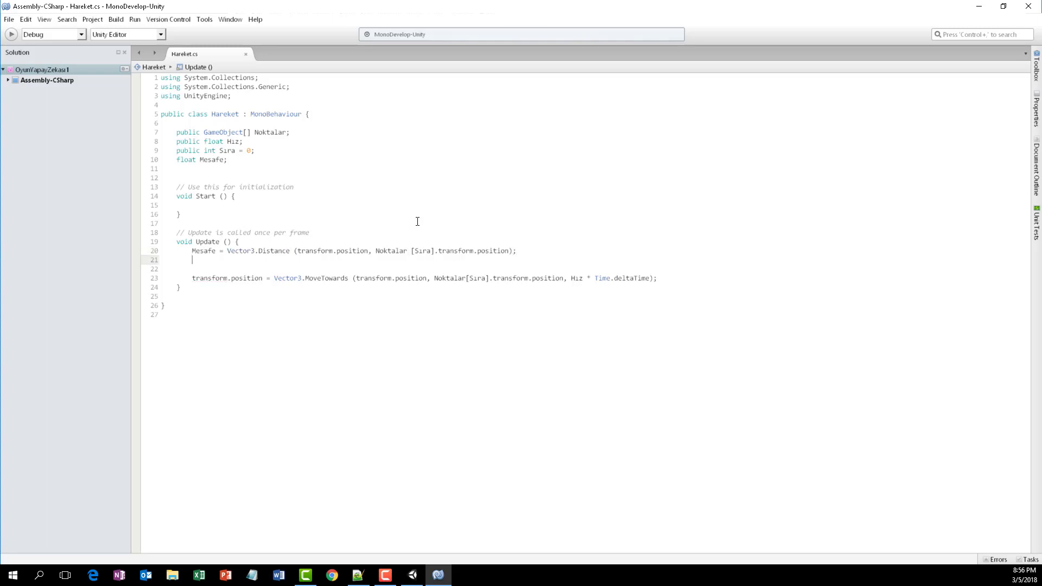
{"action": "type", "text": "if(Mes"}
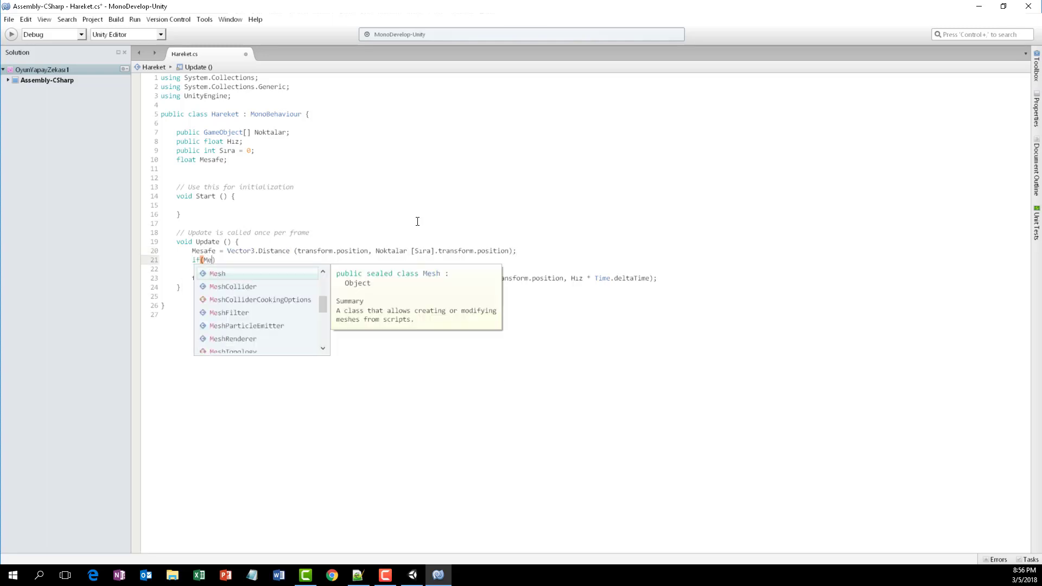
{"action": "type", "text": "afe"}
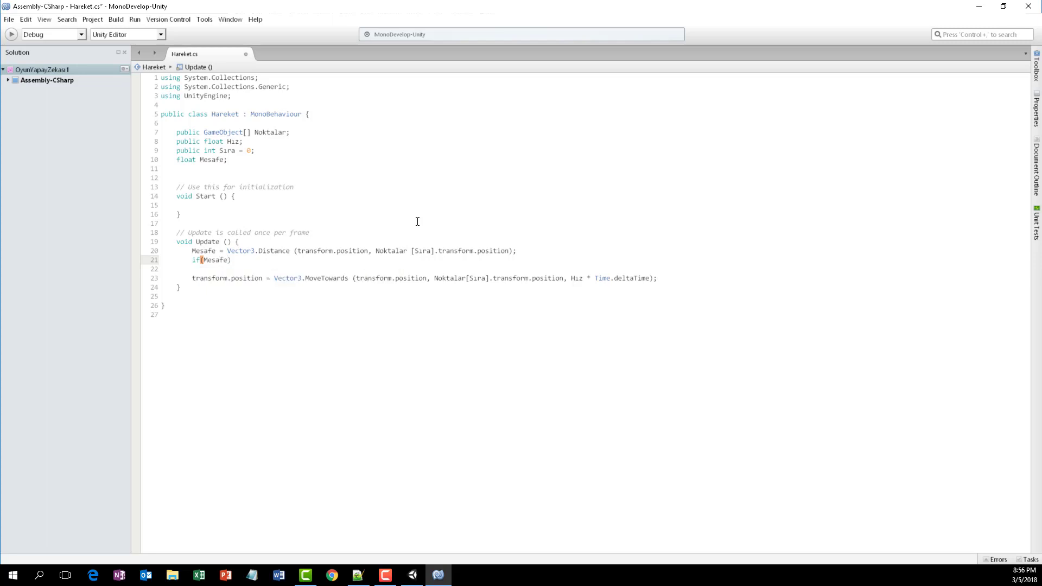
{"action": "type", "text": "<=1"}
{"action": "type", "text": ")"}
{"action": "key", "text": "Return"}
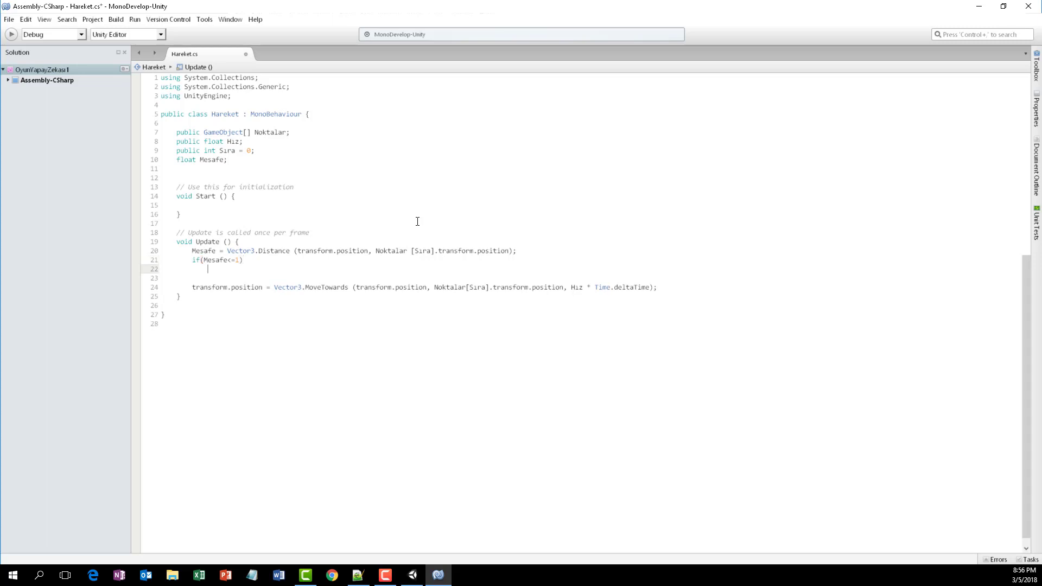
{"action": "type", "text": "{"}
{"action": "key", "text": "Return"}
{"action": "key", "text": "Return"}
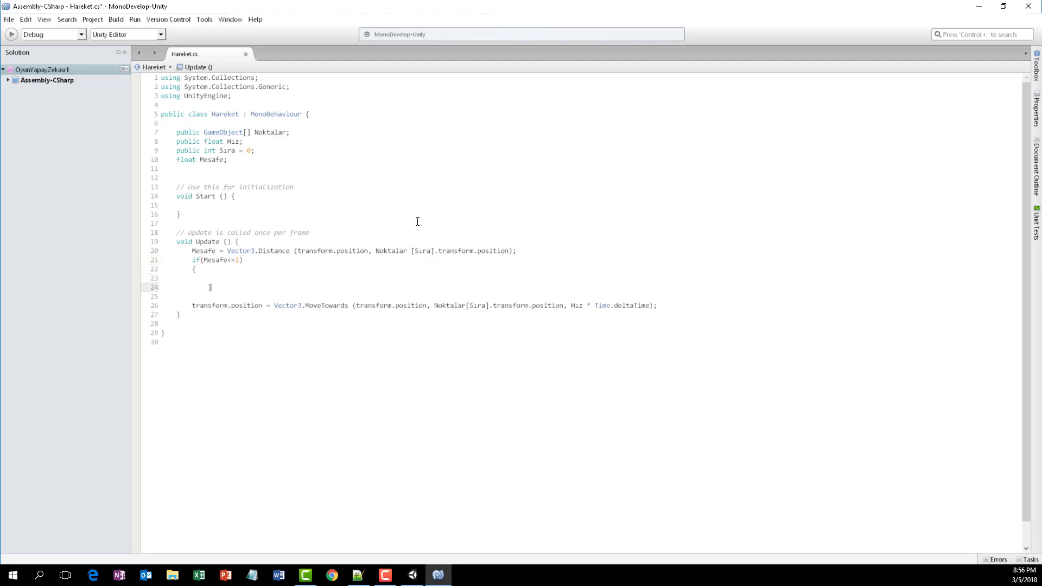
{"action": "type", "text": "}"}
{"action": "key", "text": "Up"}
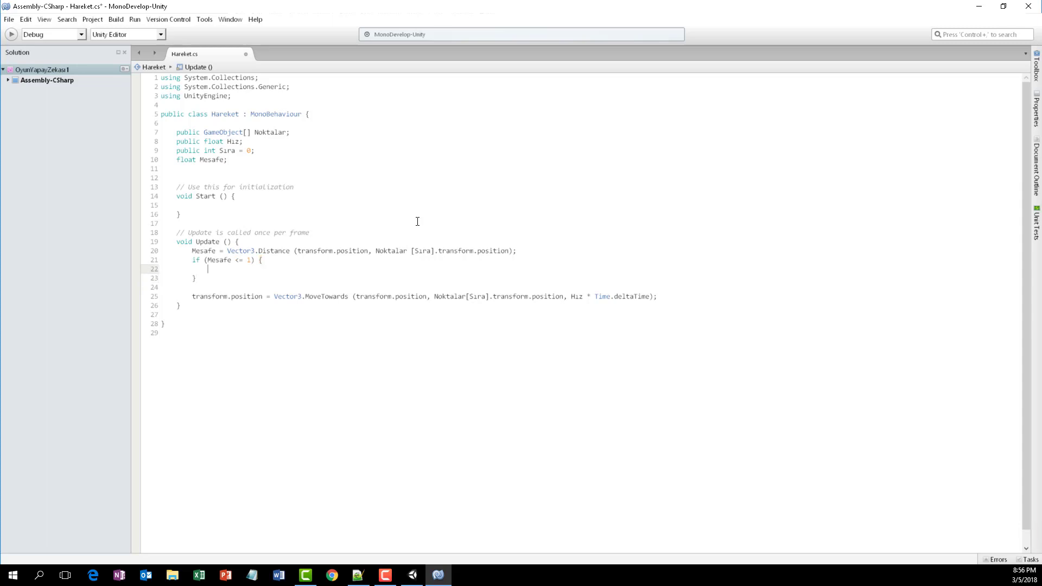
{"action": "type", "text": "Sıra++;"}
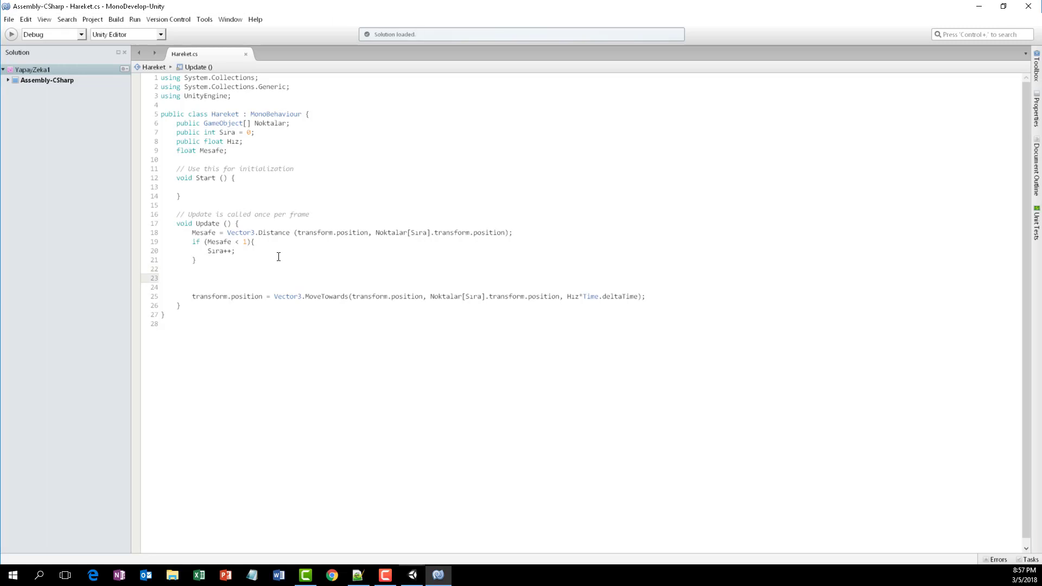
Step: Add if (Sıra == Noktalar.Length) { Sıra = 0; } to reset the index, and save
{"action": "type", "text": "if("}
{"action": "type", "text": "Sıra =="}
{"action": "type", "text": " Noktalar"}
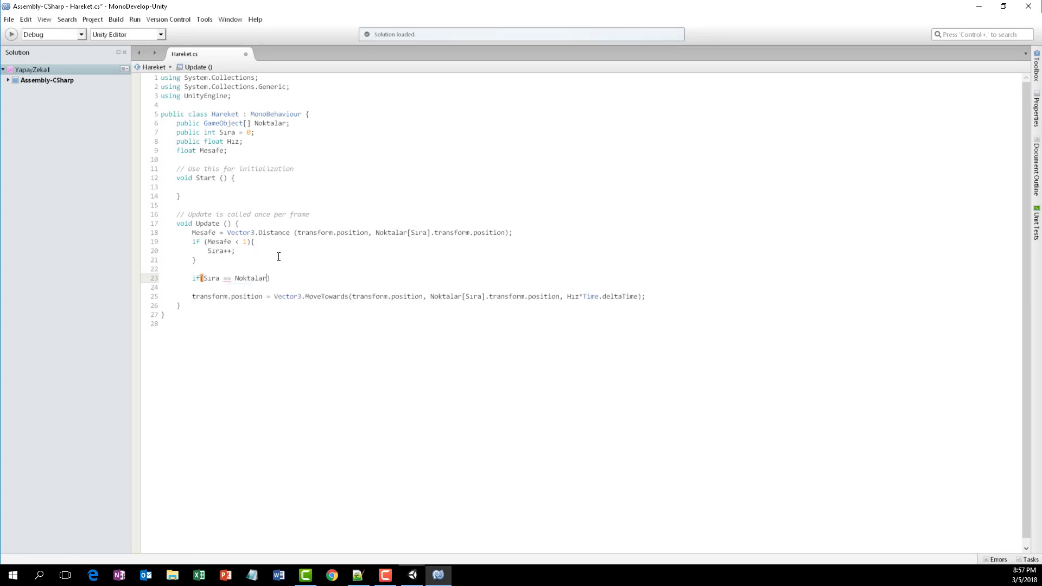
{"action": "type", "text": ".l"}
{"action": "key", "text": "Return"}
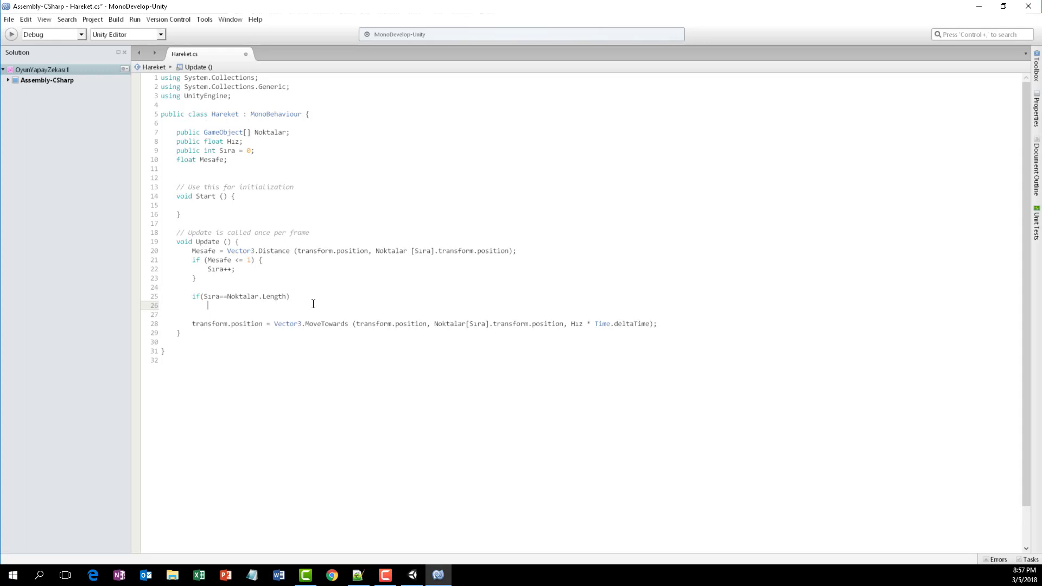
{"action": "type", "text": "{"}
{"action": "key", "text": "Return"}
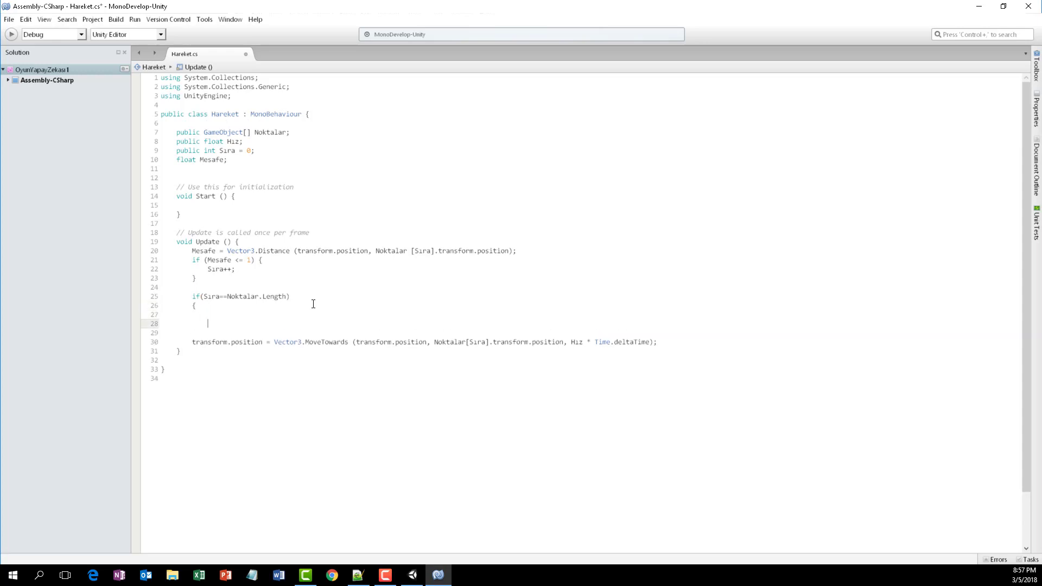
{"action": "left_click", "coordinate": [313, 304]}
{"action": "type", "text": "S"}
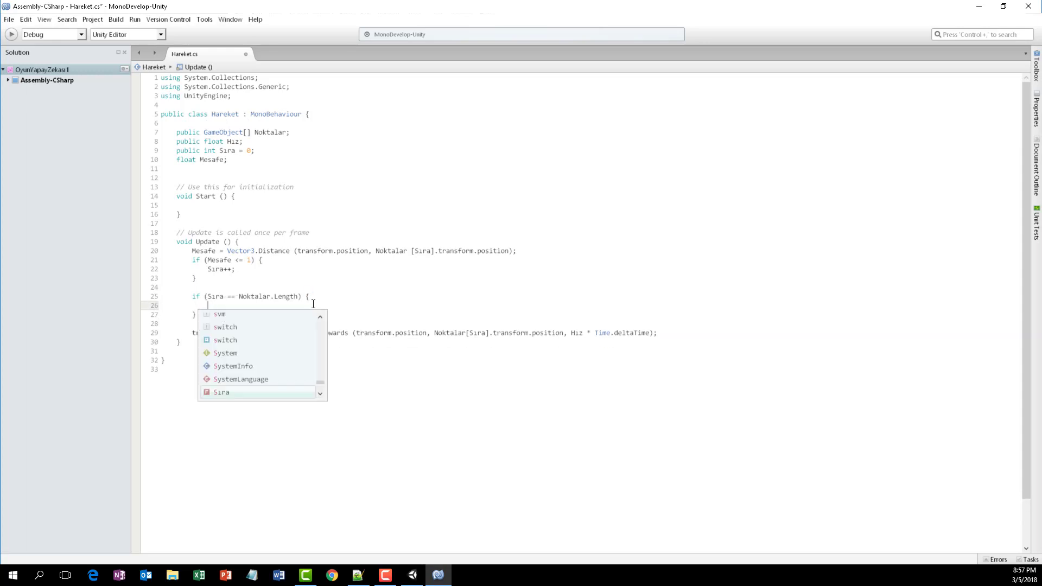
{"action": "type", "text": "ıra = 0;"}
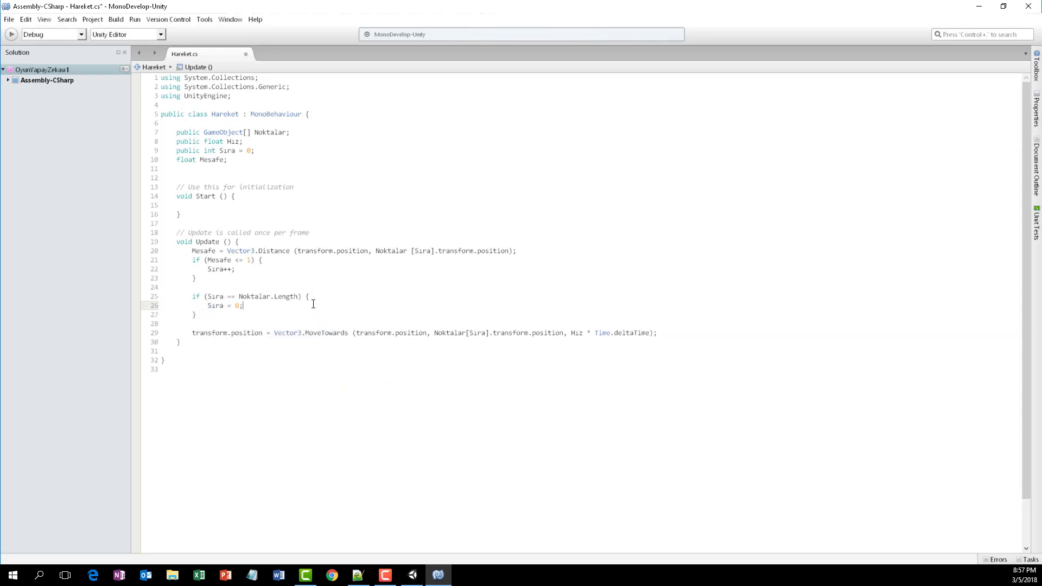
{"action": "left_click", "coordinate": [356, 260]}
{"action": "key", "text": "ctrl+s"}
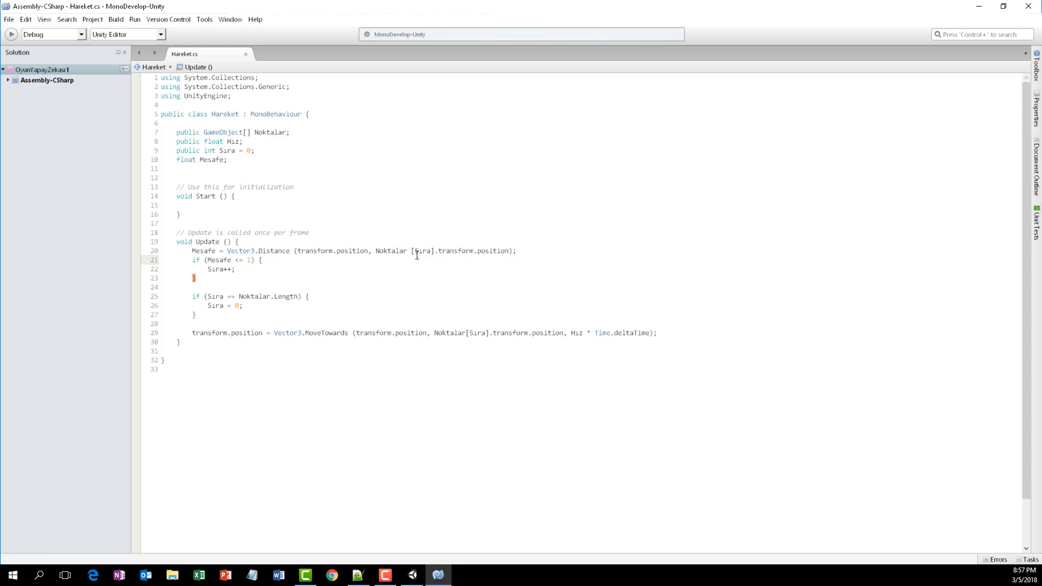
{"action": "left_click", "coordinate": [413, 575]}
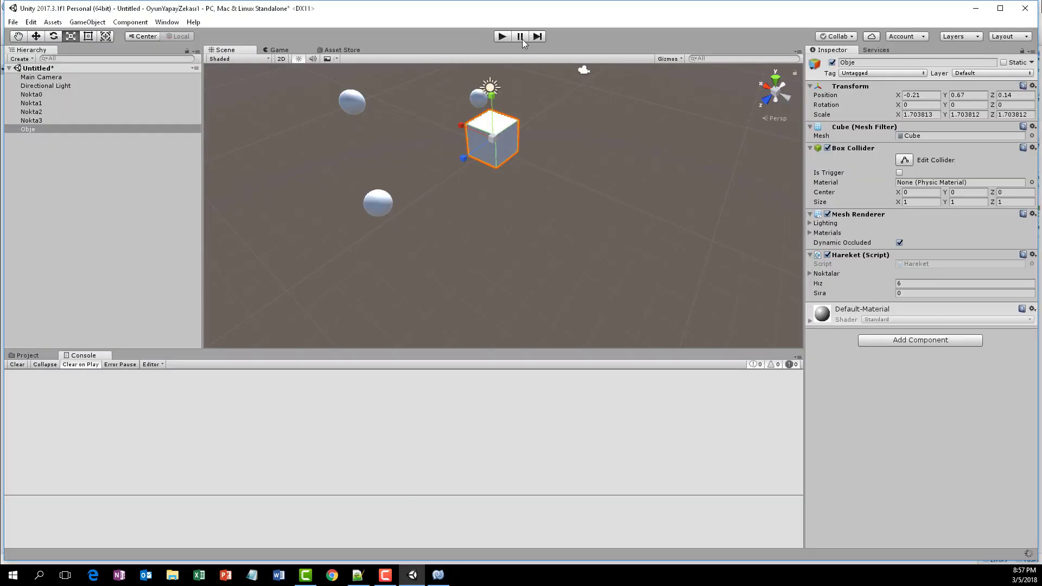
Step: Play the scene and watch Obje loop through the spheres while Sira cycles 0–3 in the Inspector
{"action": "left_click", "coordinate": [501, 36]}
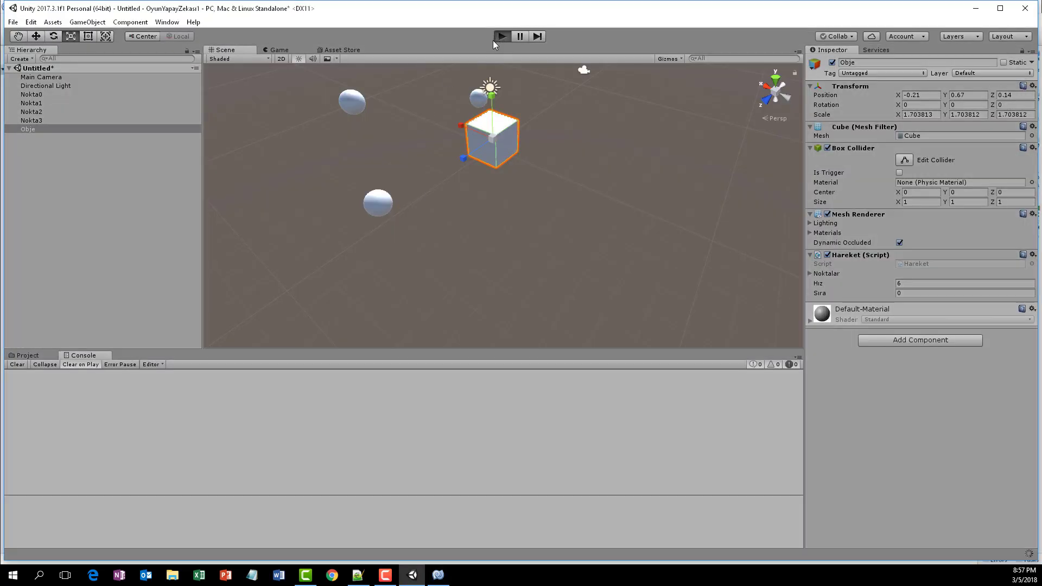
{"action": "left_click", "coordinate": [233, 52]}
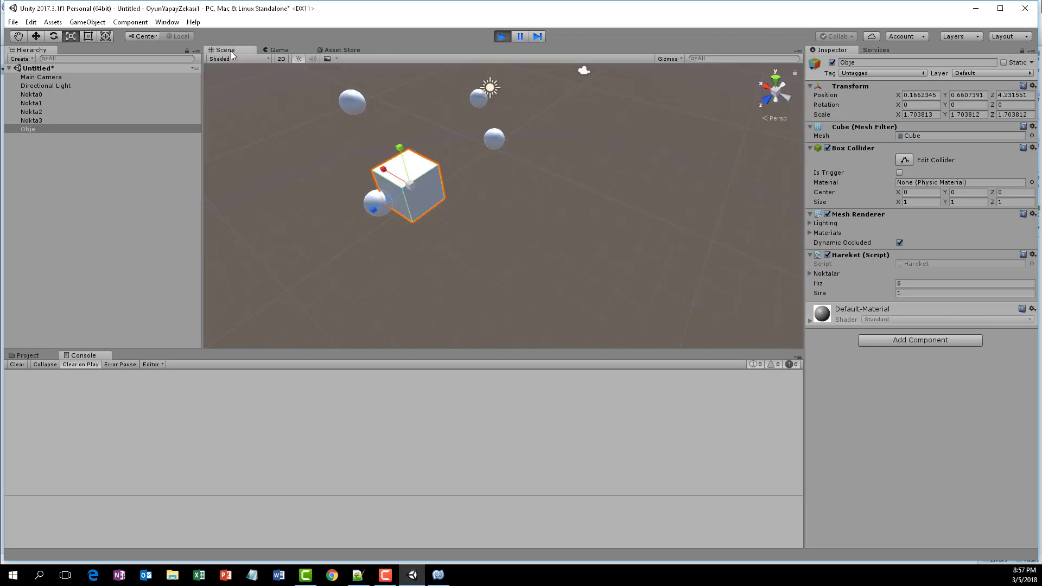
{"action": "mouse_move", "coordinate": [239, 70]}
{"action": "left_mouse_down", "text": "alt"}
{"action": "mouse_move", "coordinate": [529, 150]}
{"action": "mouse_move", "coordinate": [304, 81]}
{"action": "mouse_move", "coordinate": [453, 132]}
{"action": "left_mouse_up", "text": "alt"}
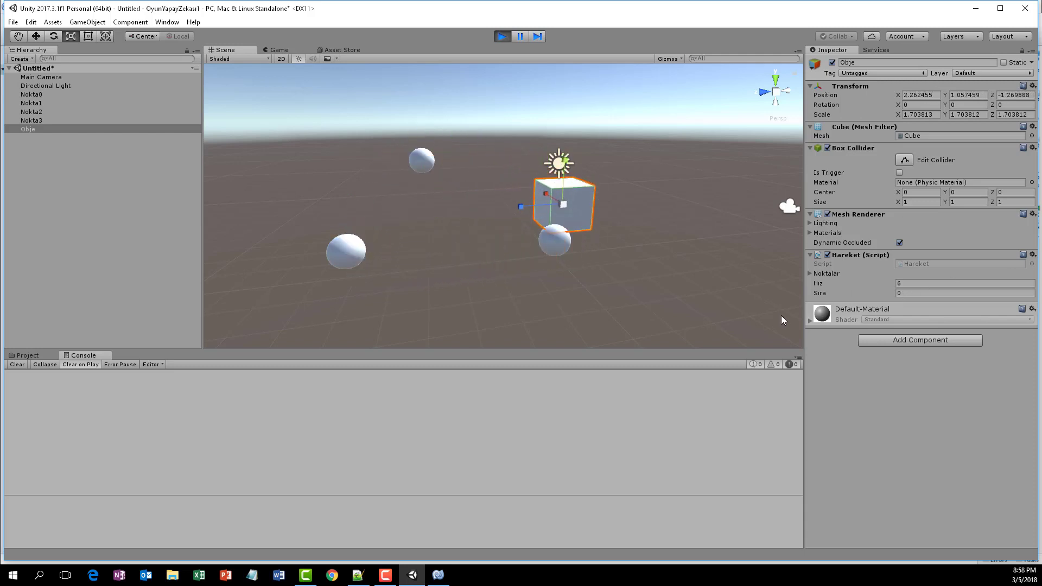
{"action": "left_click", "coordinate": [942, 294]}
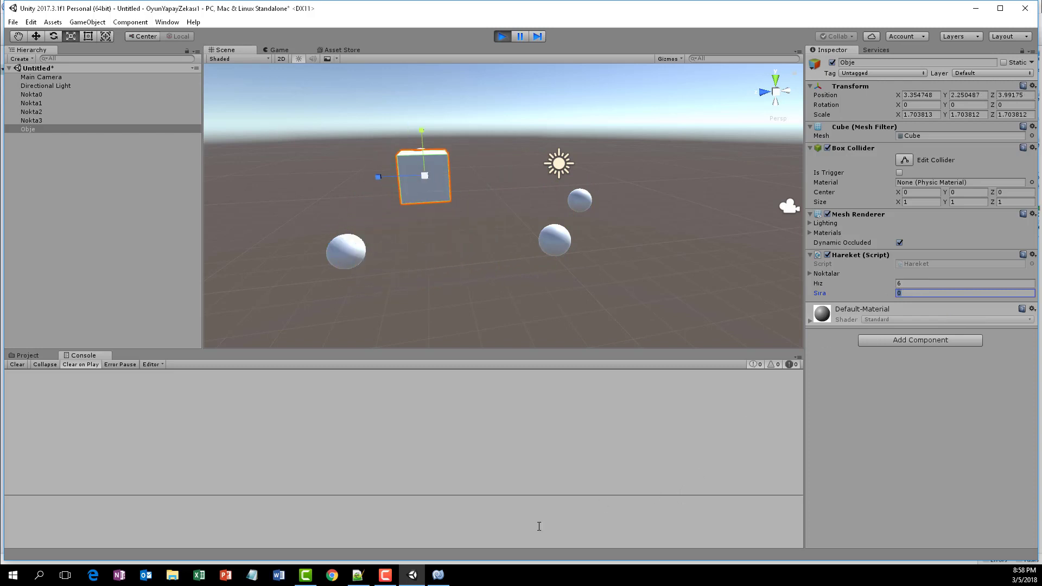
{"action": "left_click", "coordinate": [438, 574]}
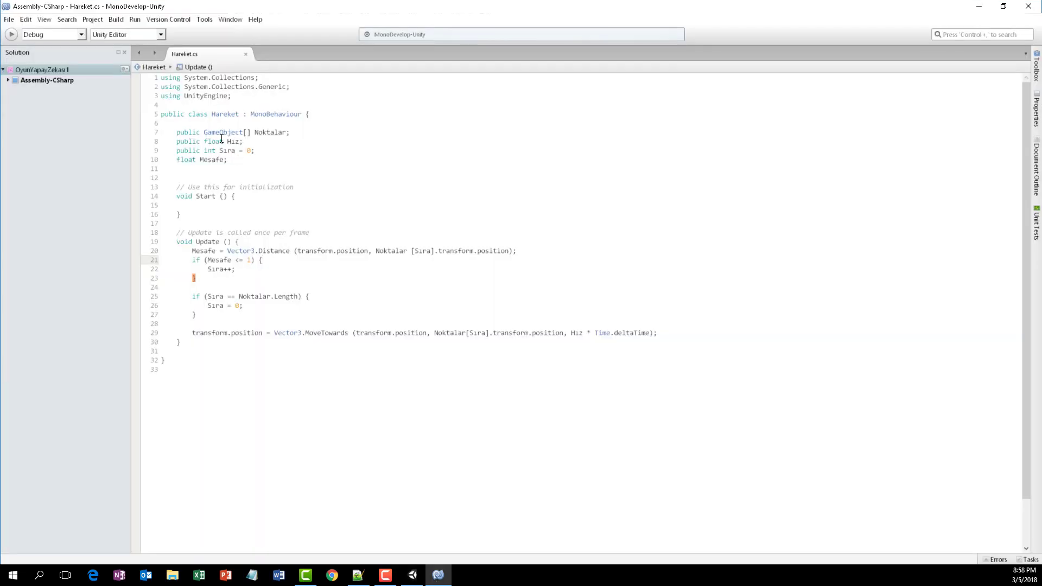
Step: Remove 'public' from the Sıra declaration on line 9 and save Hareket.cs
{"action": "double_click", "coordinate": [190, 150]}
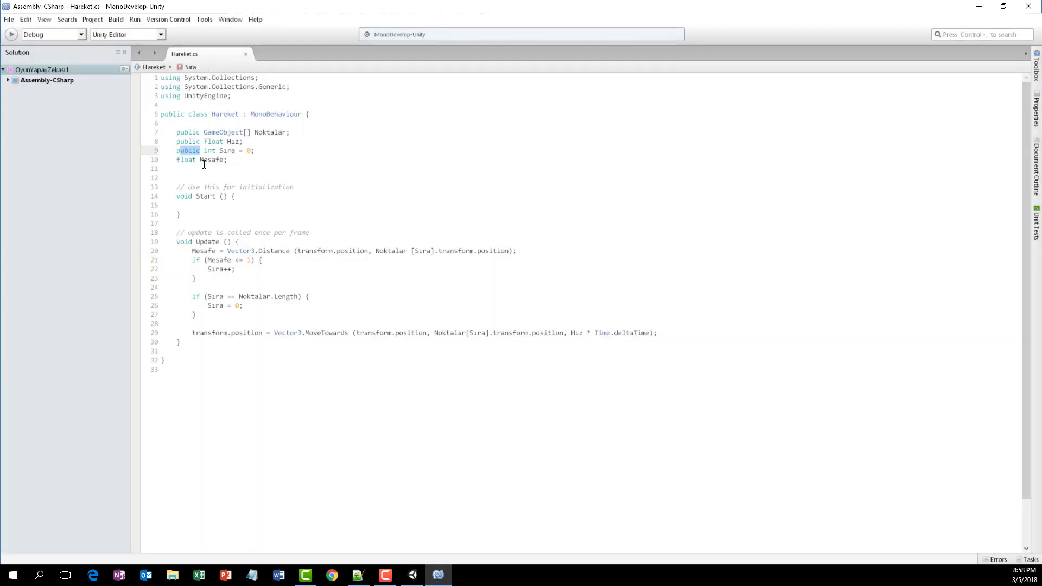
{"action": "key", "text": "Delete"}
{"action": "key", "text": "Delete"}
{"action": "left_click", "coordinate": [242, 194]}
{"action": "key", "text": "ctrl+s"}
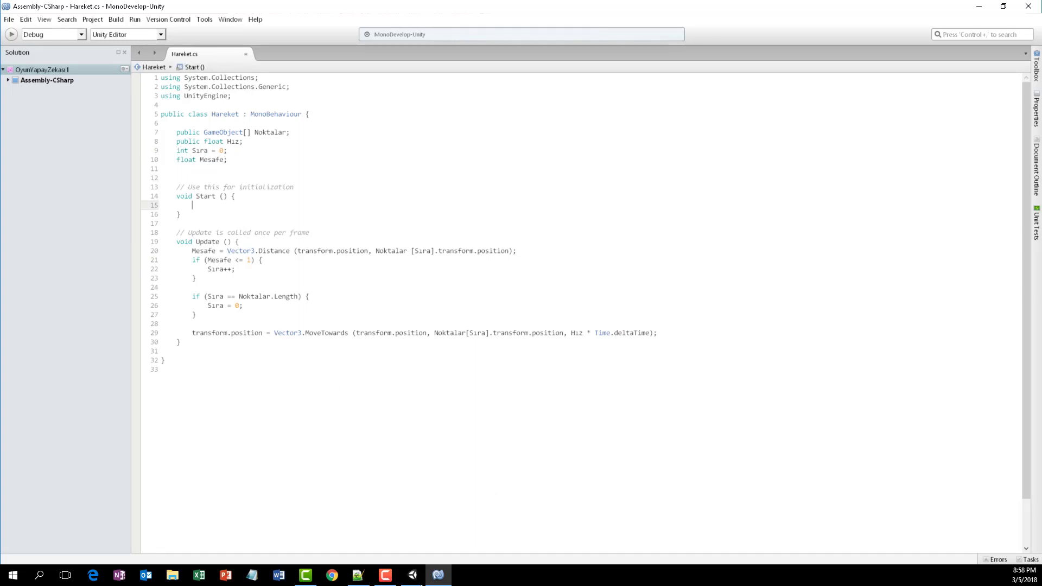
Step: Reselect Obje in Unity to confirm its Hareket component shows only Noktalar and Hiz
{"action": "left_click", "coordinate": [412, 575]}
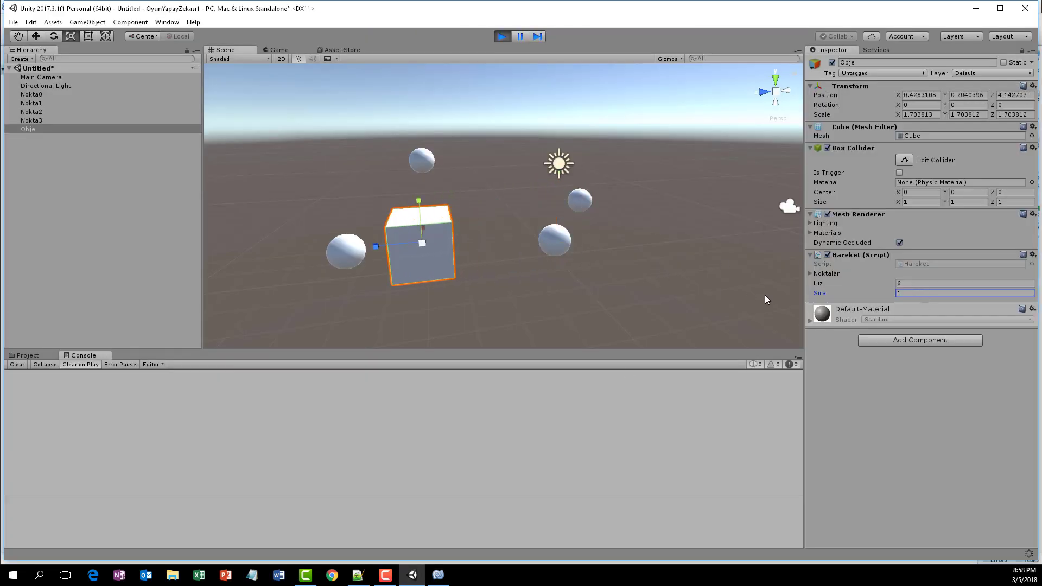
{"action": "left_click", "coordinate": [588, 243]}
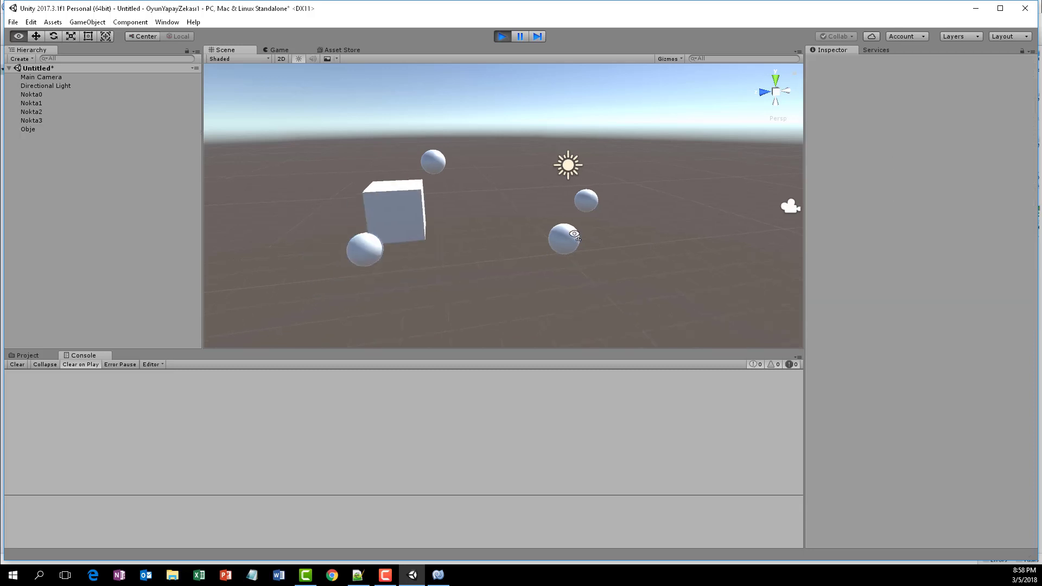
{"action": "left_click", "coordinate": [27, 130]}
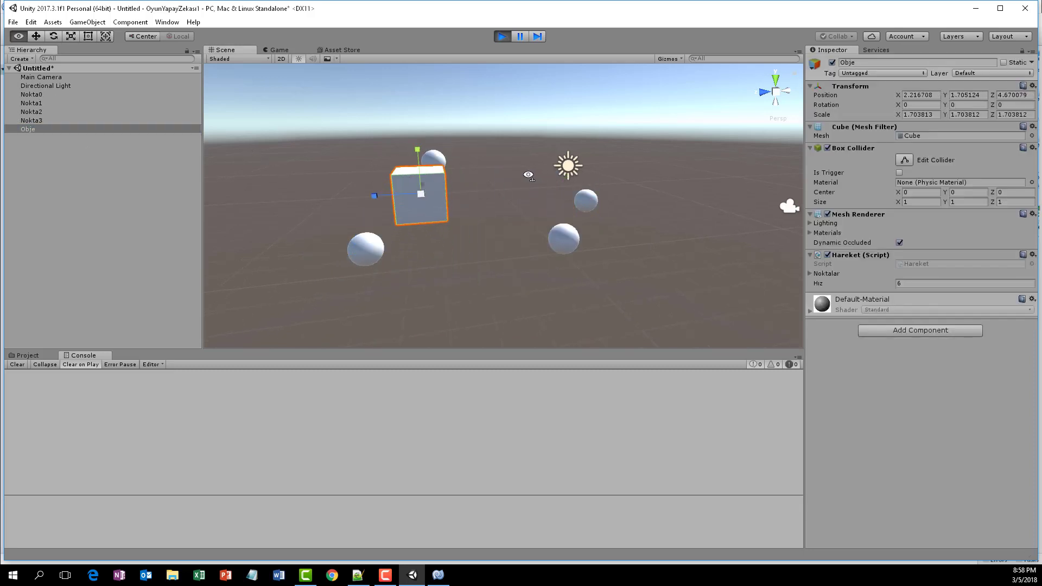
{"action": "left_click_drag", "start_coordinate": [528, 174], "coordinate": [465, 179], "text": "alt"}
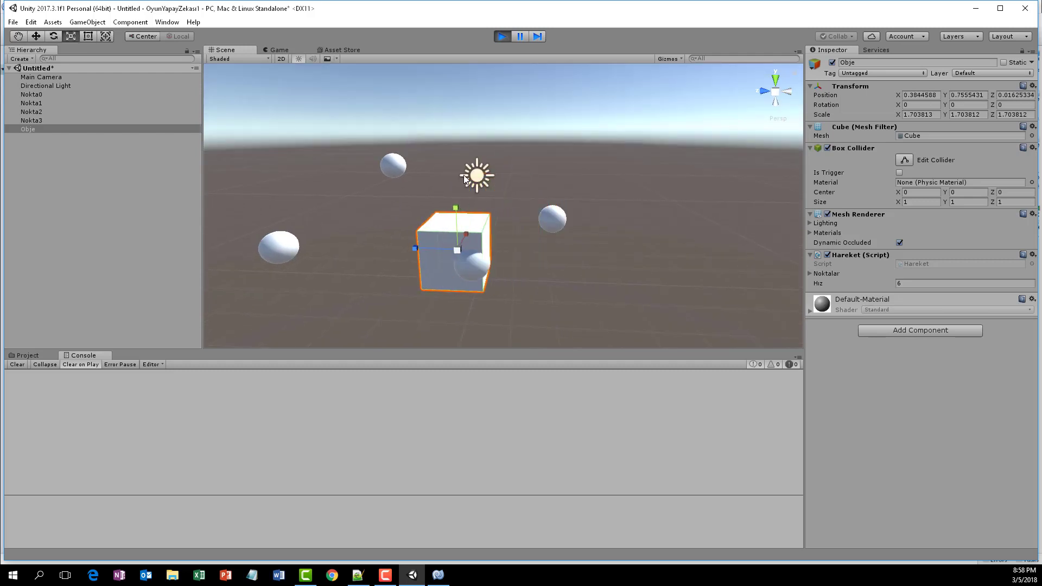